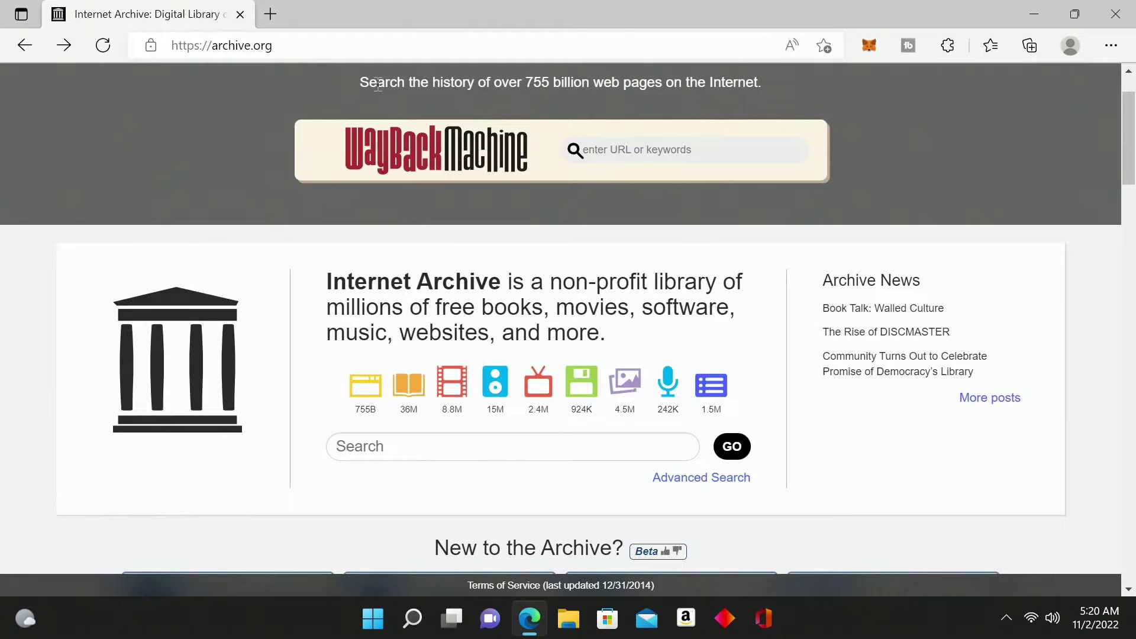
Search Internet Archive for 'batocera v35 switch update'
{"action": "left_click", "coordinate": [441, 453]}
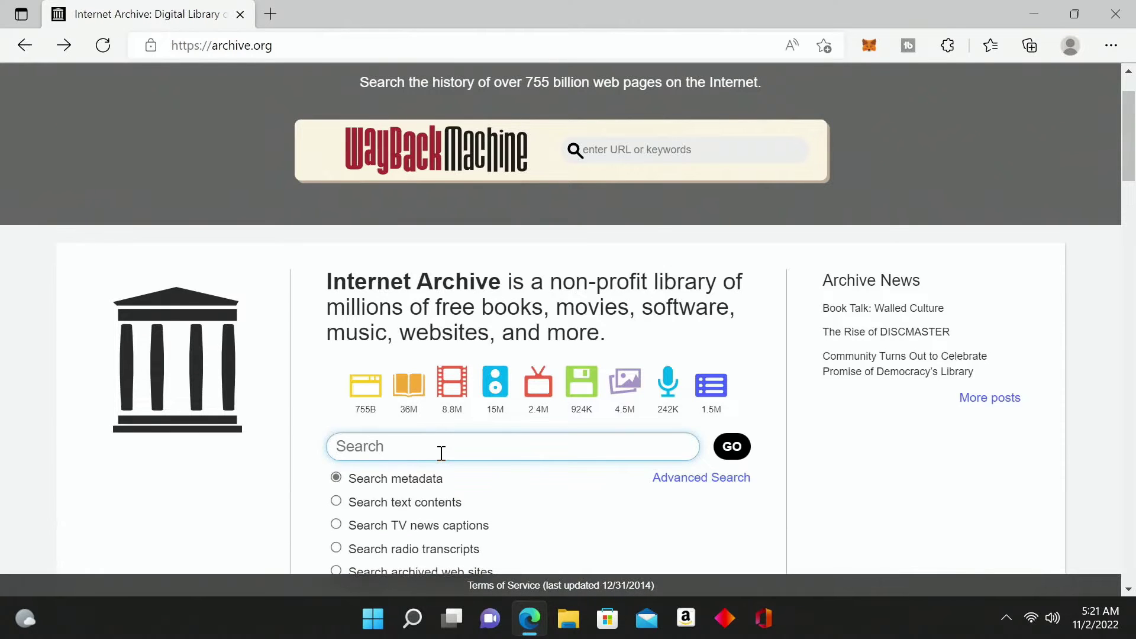
{"action": "type", "text": "batocera v35 swi"}
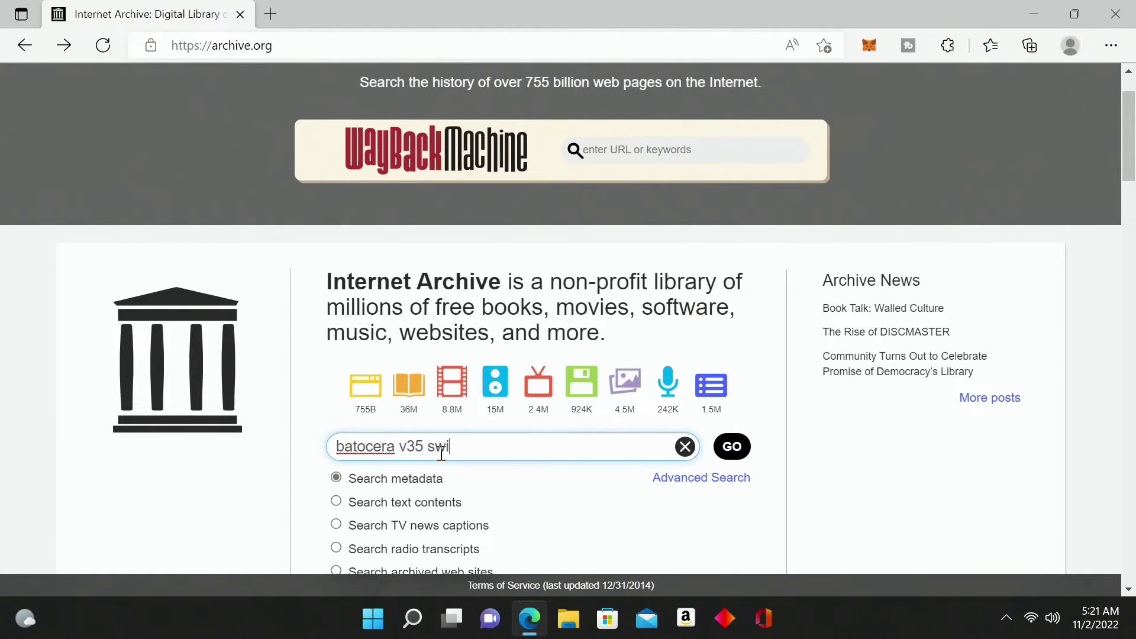
{"action": "type", "text": "tch update"}
{"action": "key", "text": "Return"}
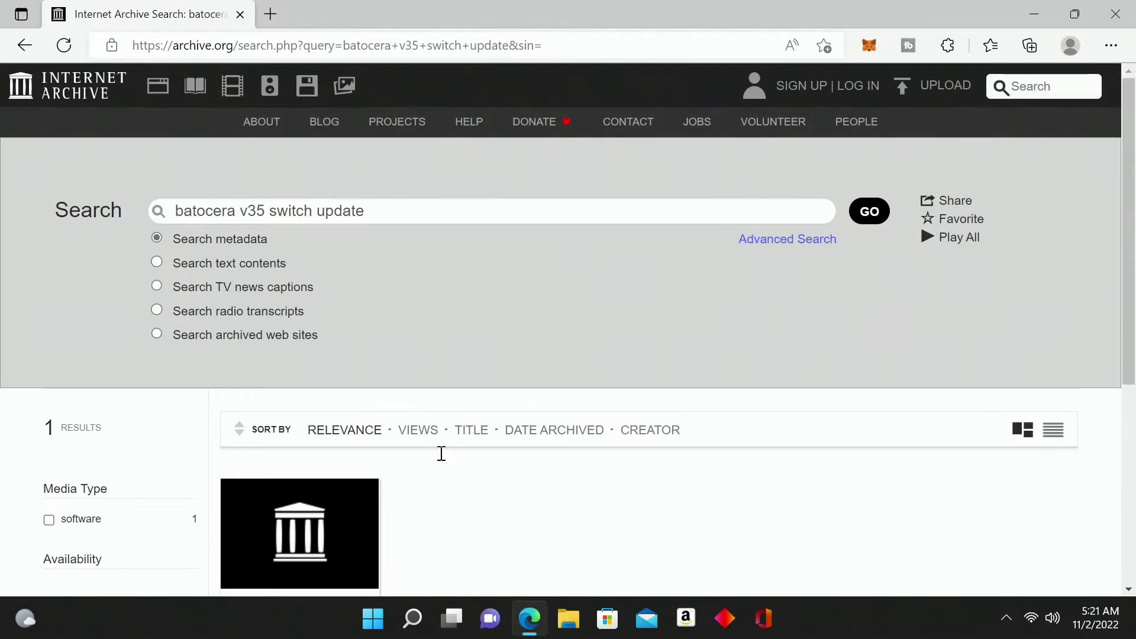
{"action": "scroll", "coordinate": [441, 454], "scroll_direction": "down", "scroll_amount": 2}
{"action": "scroll", "coordinate": [441, 453], "scroll_direction": "down", "scroll_amount": 2}
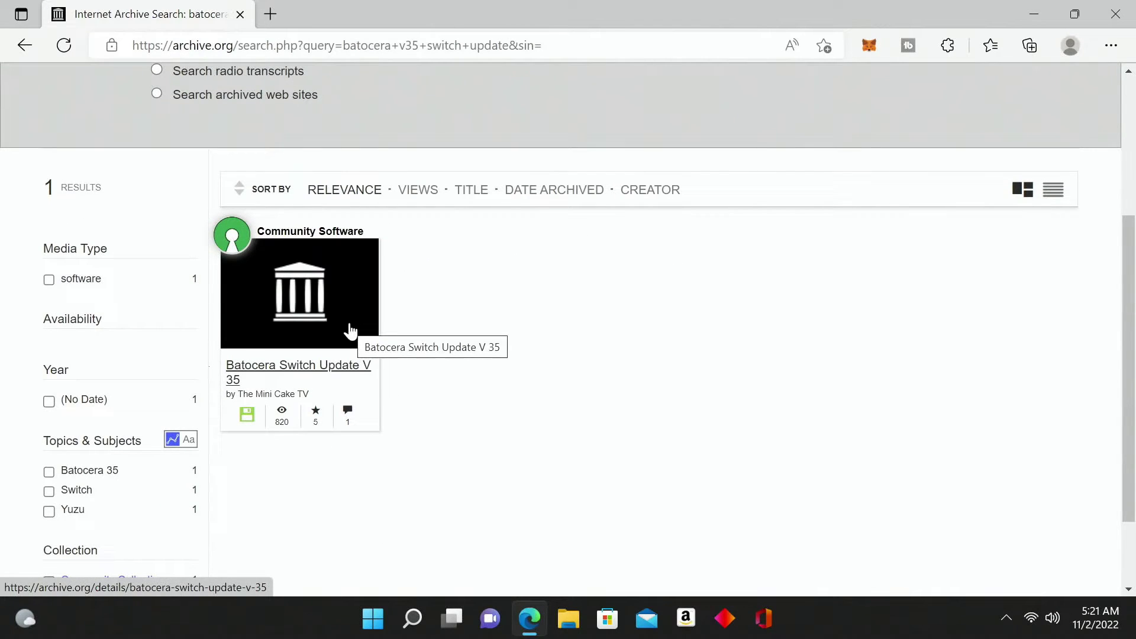
Open the Batocera Switch Update V 35 item and start its 1.2 GB ZIP download
{"action": "left_click", "coordinate": [294, 366]}
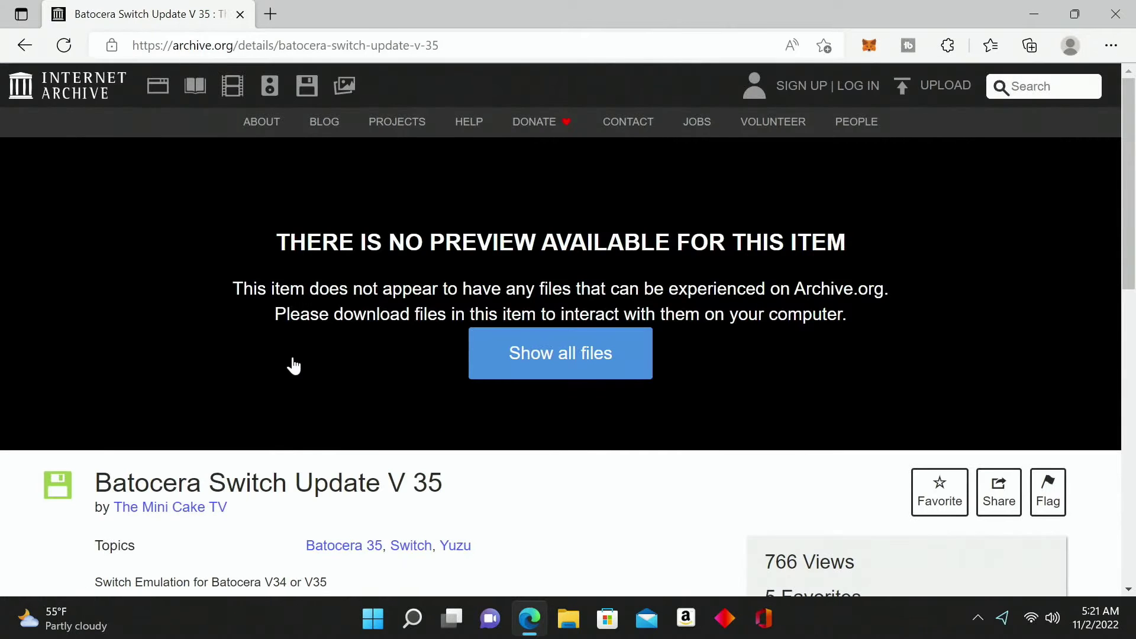
{"action": "scroll", "coordinate": [669, 577], "scroll_direction": "down", "scroll_amount": 5}
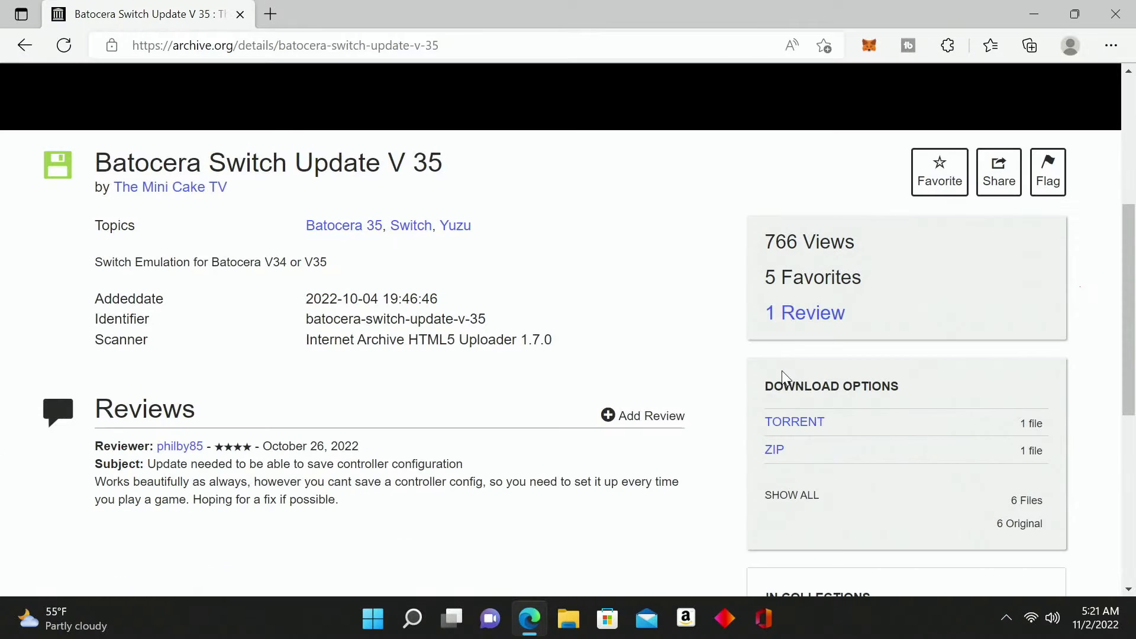
{"action": "left_click", "coordinate": [800, 451]}
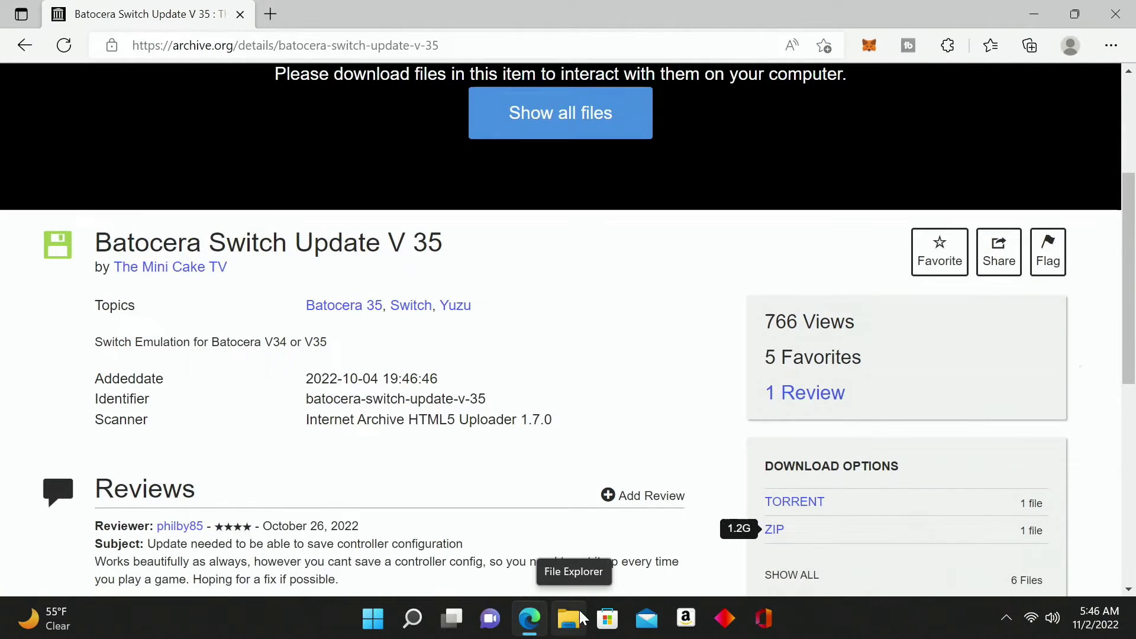
Open File Explorer on the Downloads folder holding the Batocera Switch Update V35 zip
{"action": "left_click", "coordinate": [571, 625]}
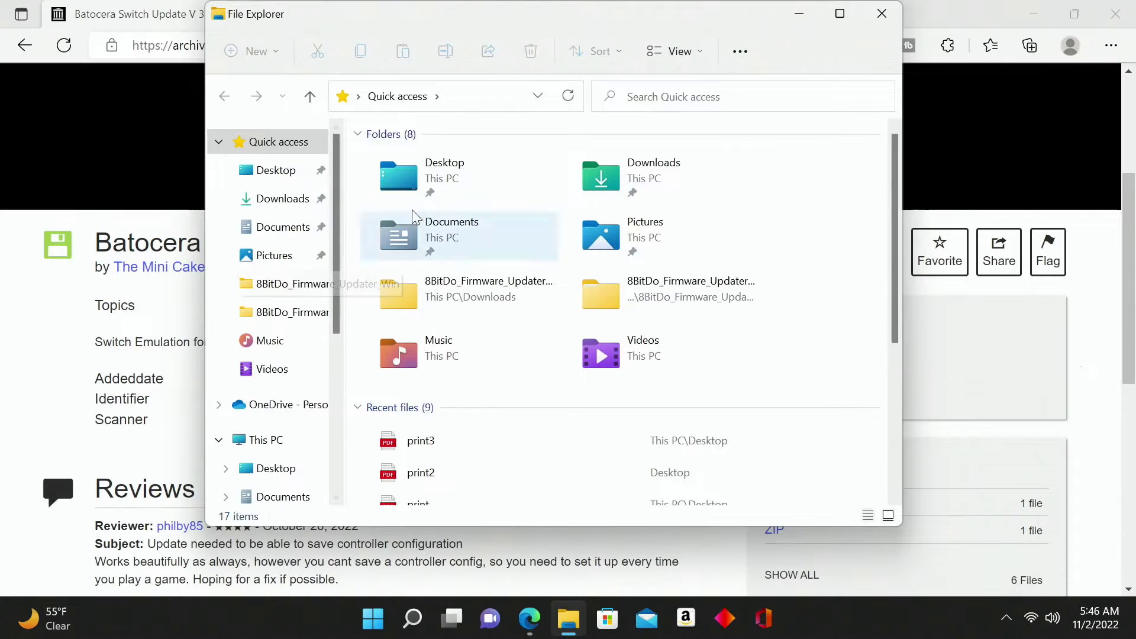
{"action": "left_click", "coordinate": [293, 211]}
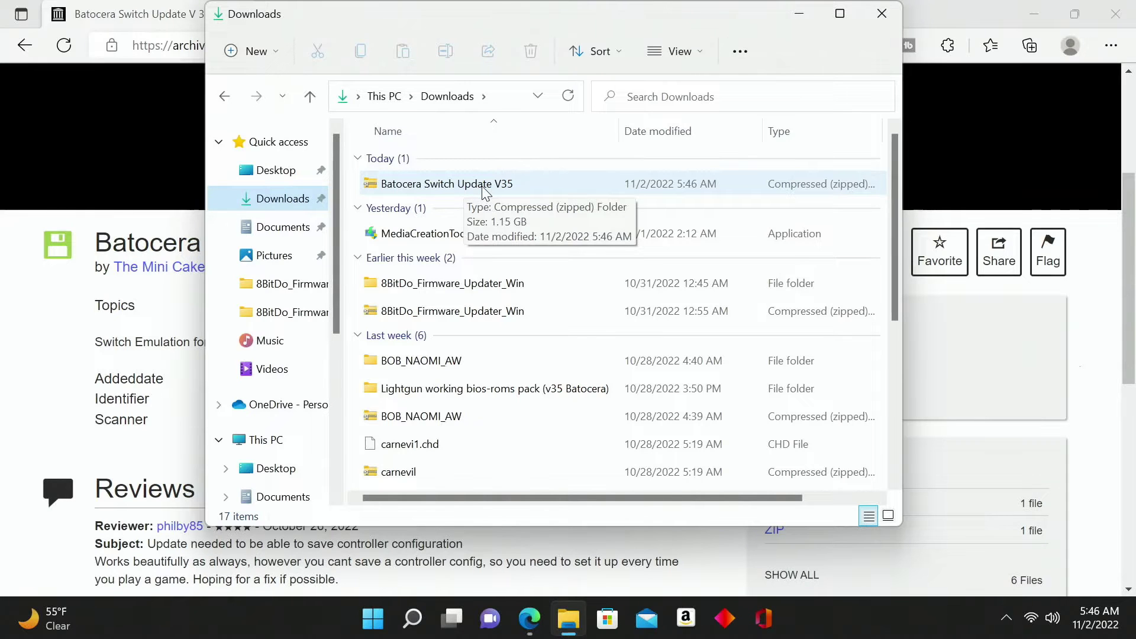
Extract the Batocera Switch Update V35 zip with 7-Zip into a same-named folder in Downloads
{"action": "right_click", "coordinate": [406, 188]}
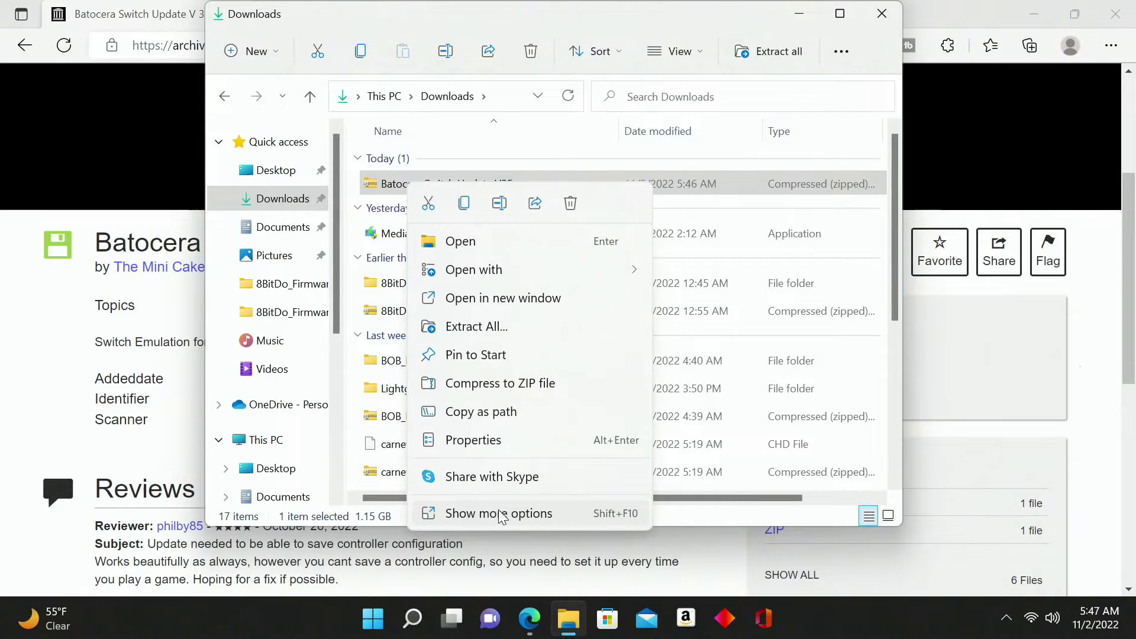
{"action": "left_click", "coordinate": [500, 515]}
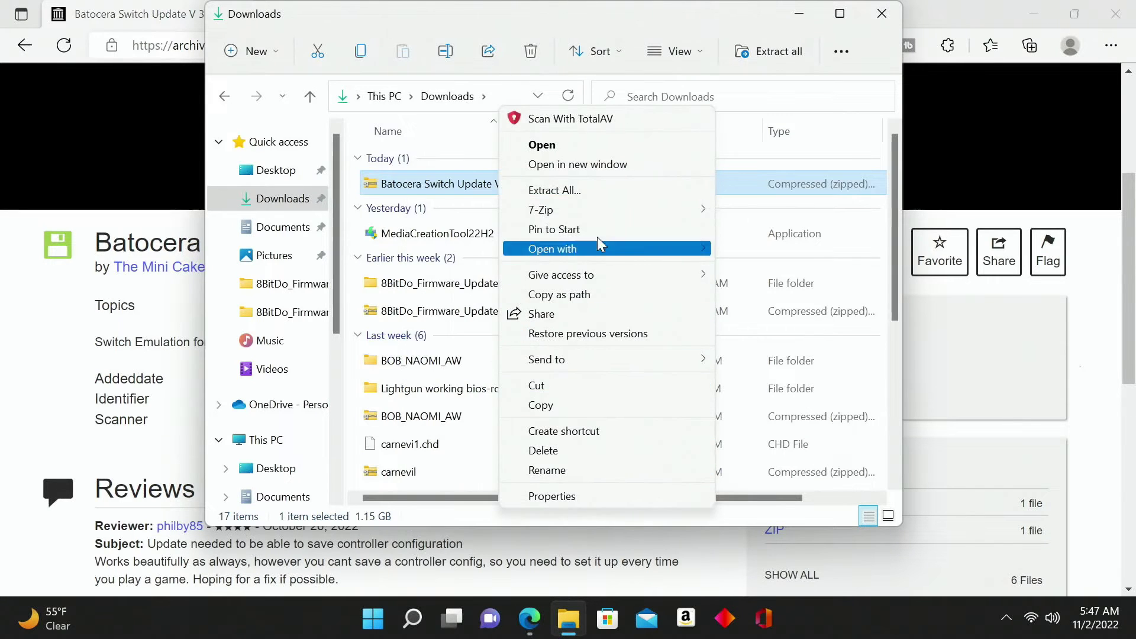
{"action": "mouse_move", "coordinate": [613, 207]}
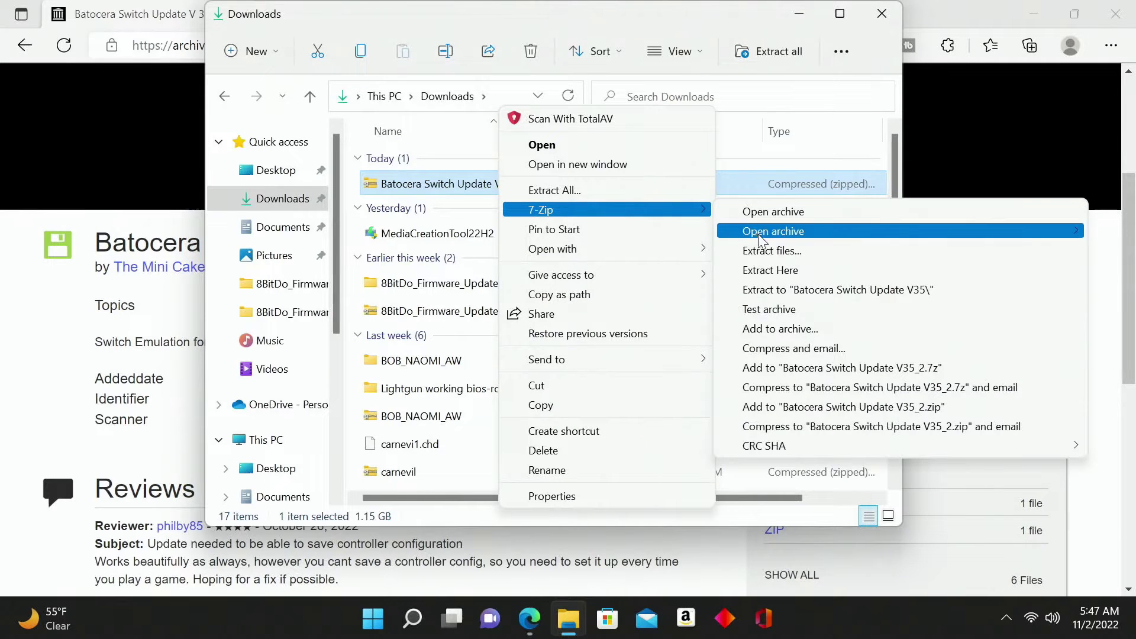
{"action": "left_click", "coordinate": [765, 252]}
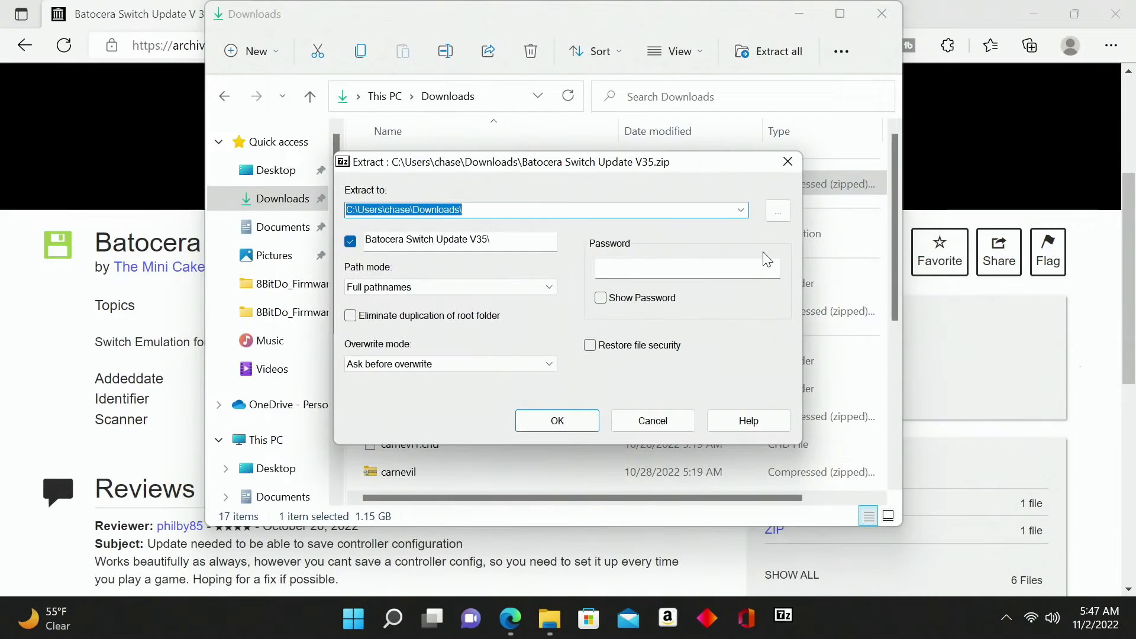
{"action": "left_click", "coordinate": [580, 424]}
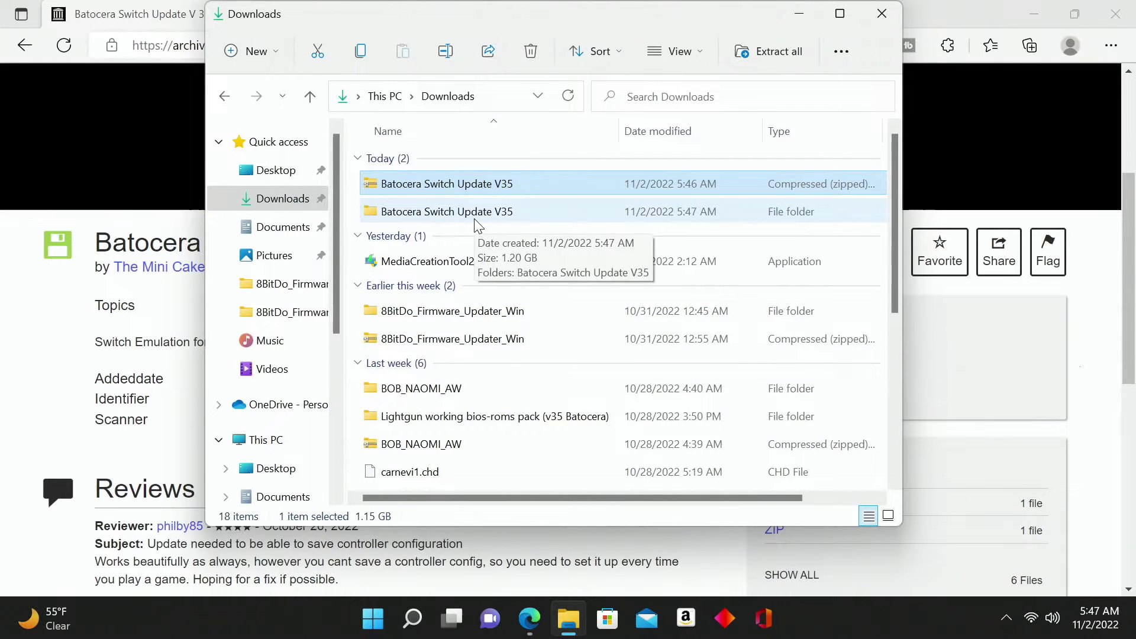
Browse into Batocera Switch Update V35 > Batocera Switch Update V35 > bios > switch
{"action": "double_click", "coordinate": [480, 211]}
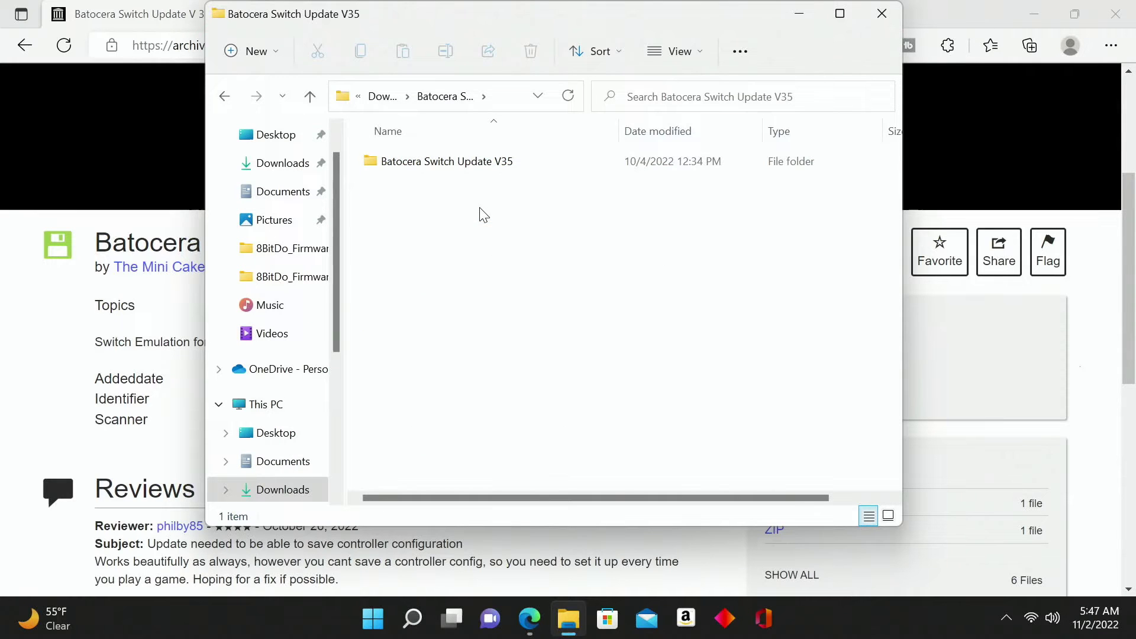
{"action": "double_click", "coordinate": [480, 160]}
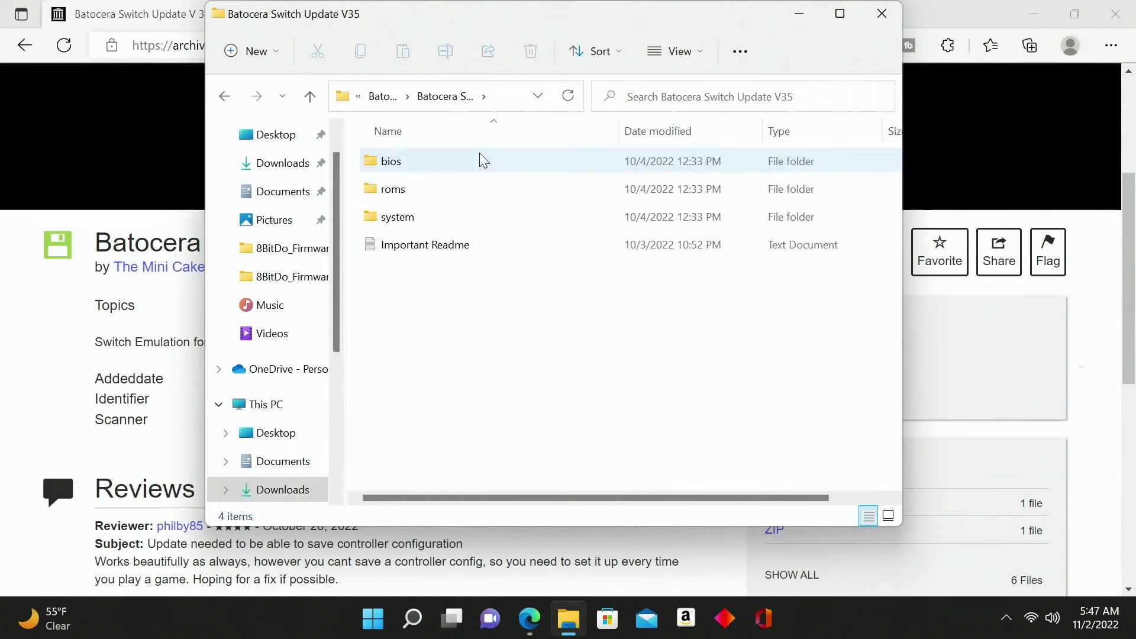
{"action": "key", "text": "Down"}
{"action": "key", "text": "Down"}
{"action": "key", "text": "Down"}
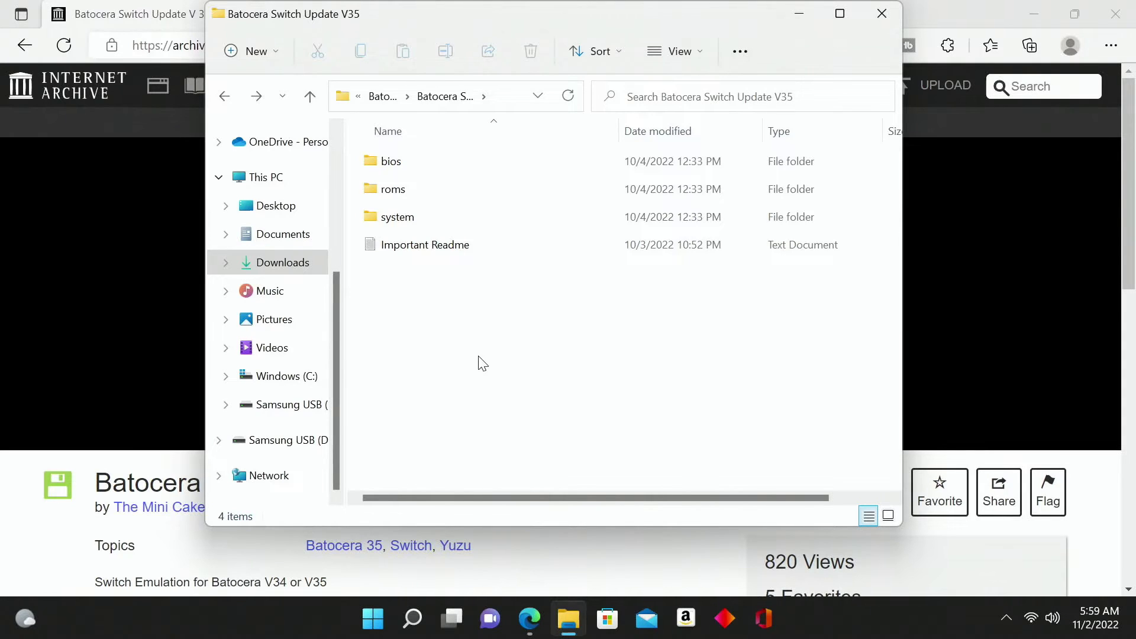
{"action": "double_click", "coordinate": [412, 168]}
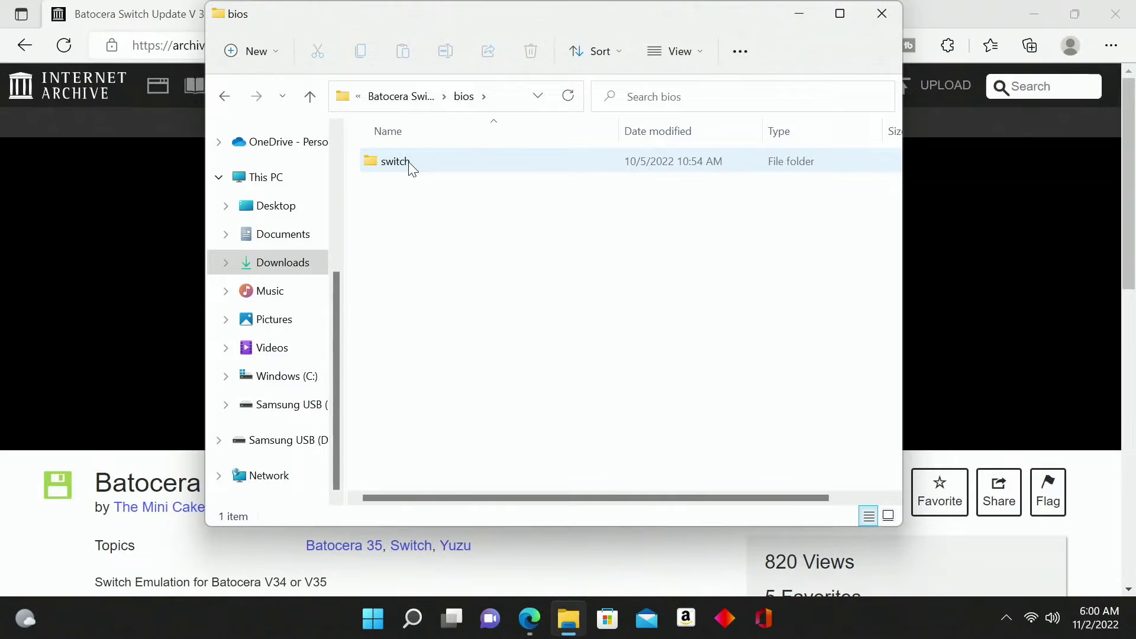
{"action": "double_click", "coordinate": [413, 168]}
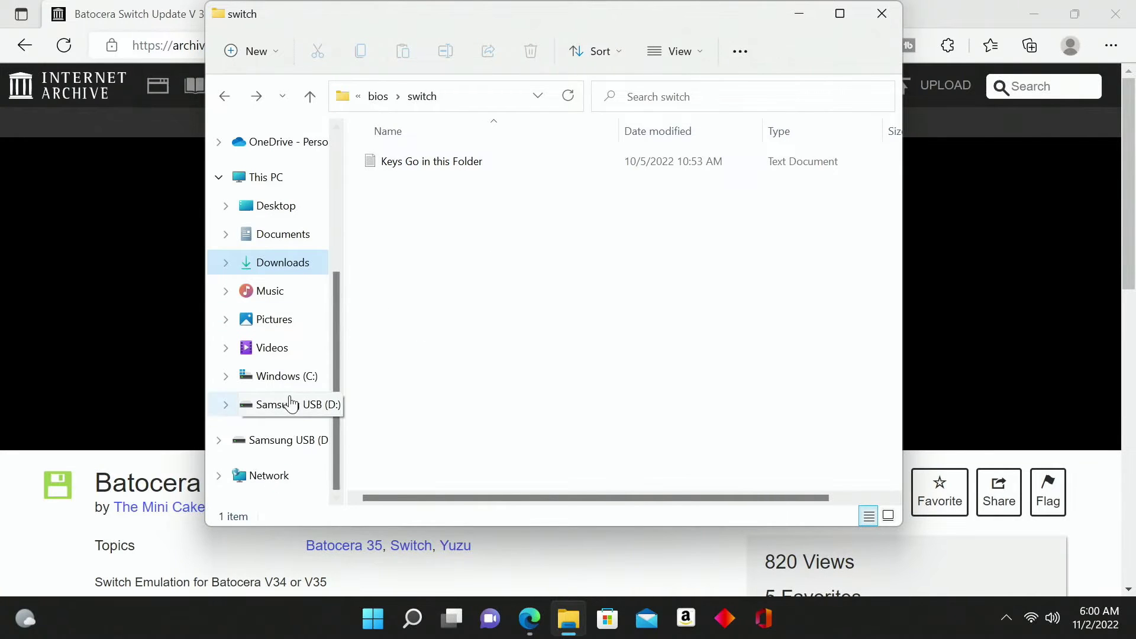
Copy prod.keys and title.keys from the Samsung USB (D:) drive
{"action": "left_click", "coordinate": [296, 420]}
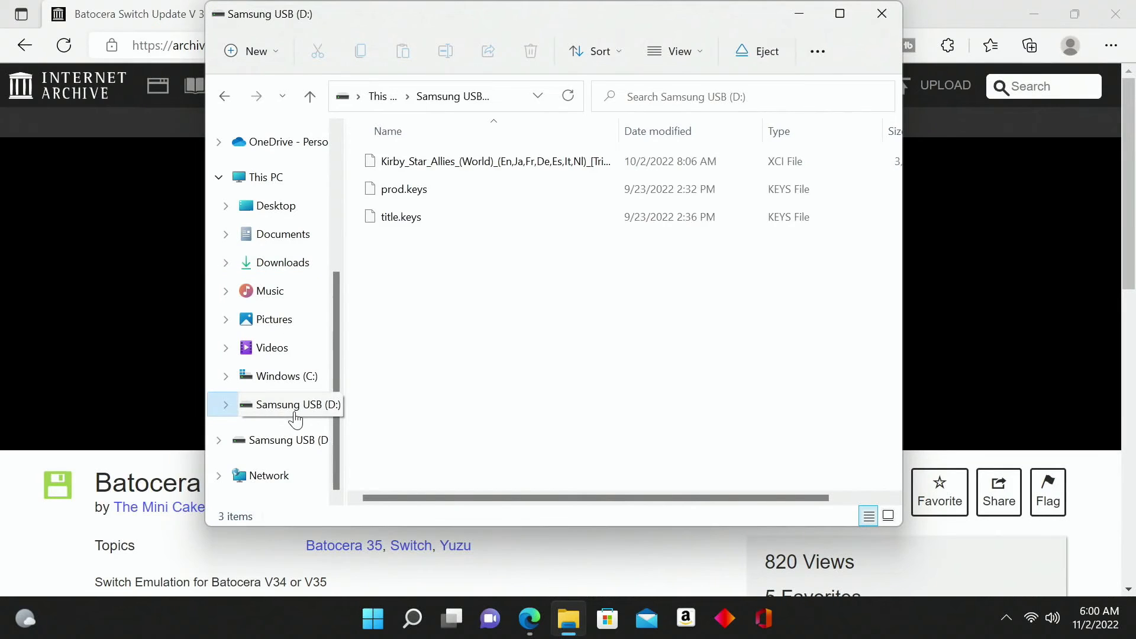
{"action": "left_click_drag", "start_coordinate": [420, 256], "coordinate": [413, 193]}
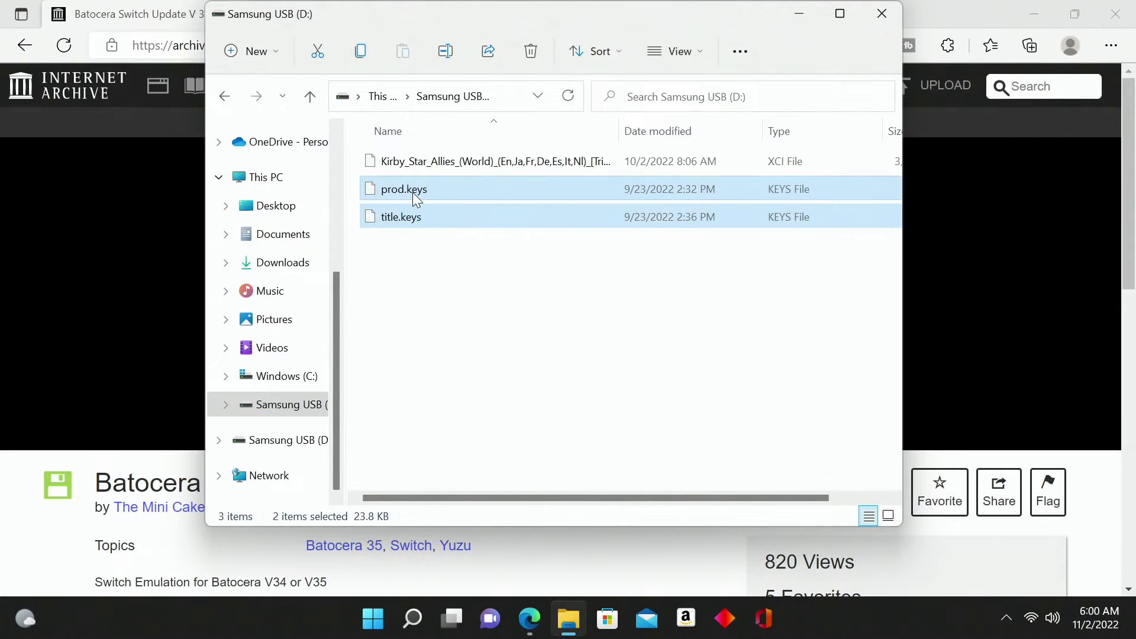
{"action": "right_click", "coordinate": [413, 193]}
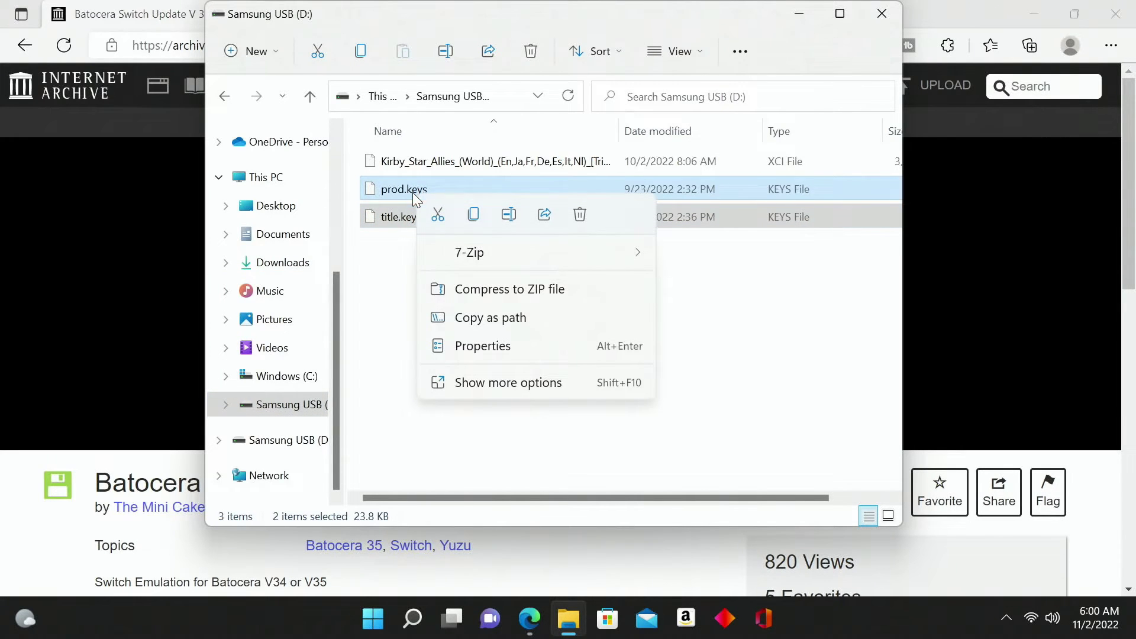
{"action": "left_click", "coordinate": [499, 384]}
{"action": "left_click", "coordinate": [541, 283]}
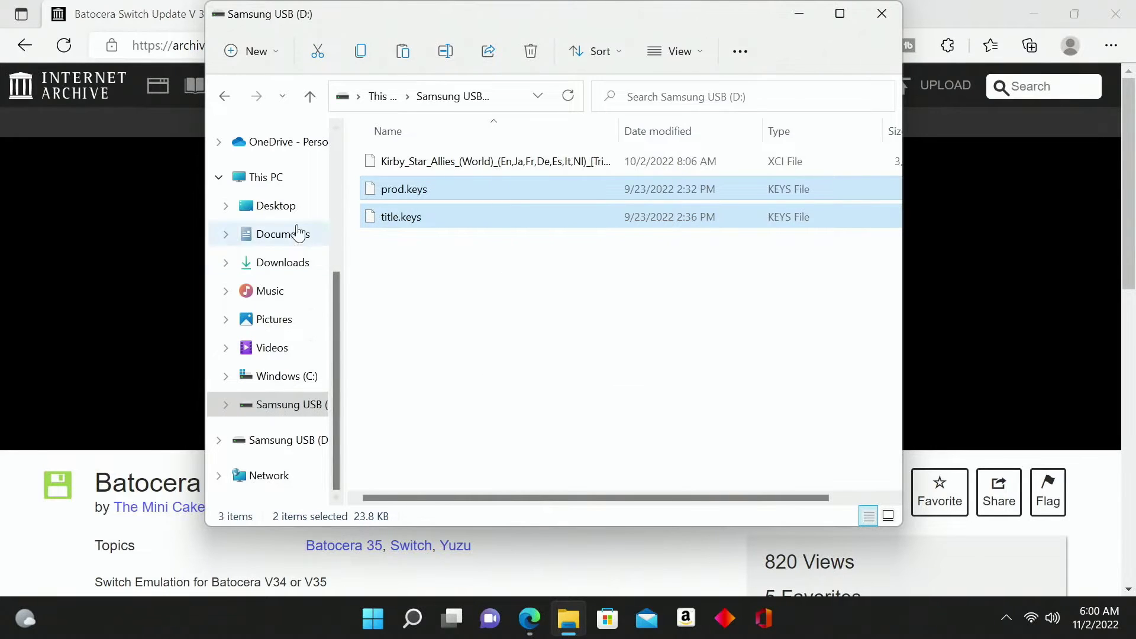
Paste both key files into the update's bios > switch folder
{"action": "left_click", "coordinate": [234, 96]}
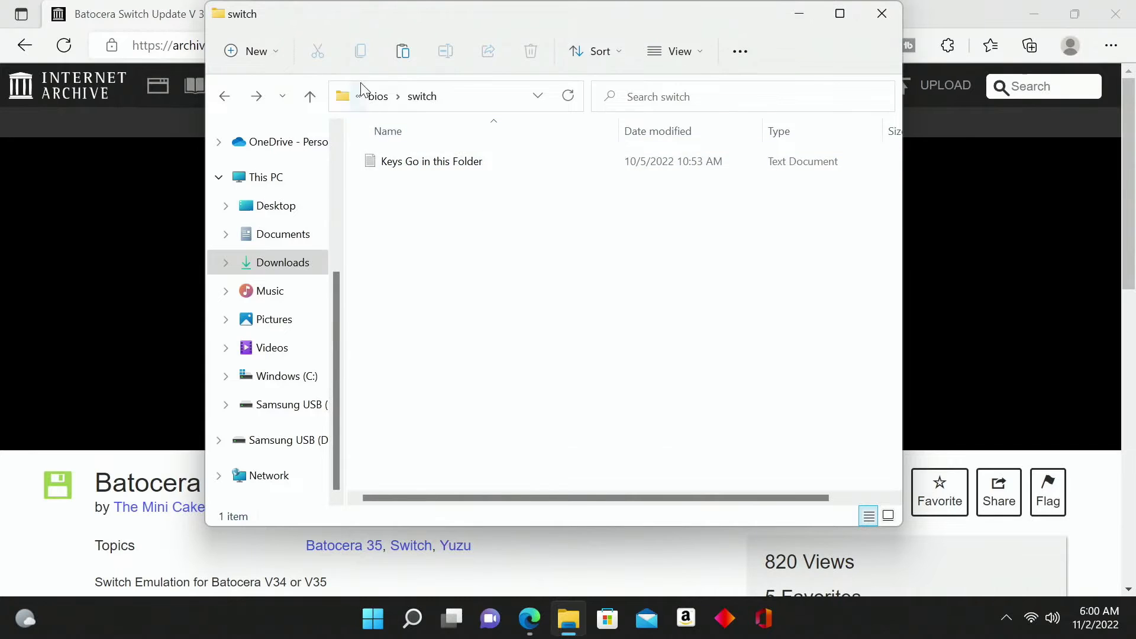
{"action": "right_click", "coordinate": [429, 253]}
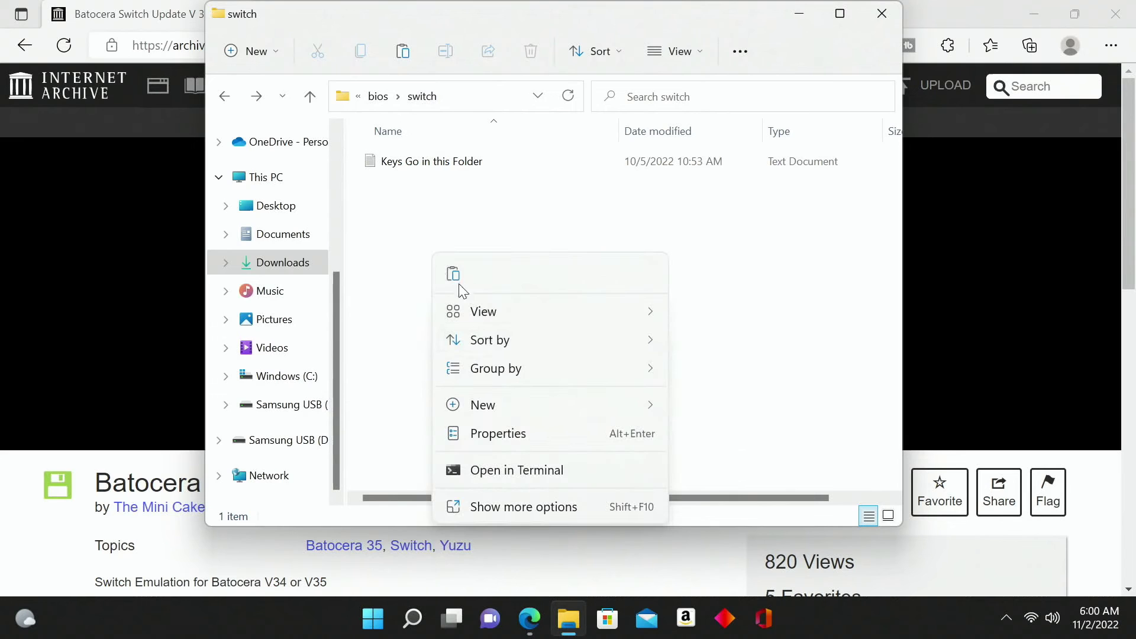
{"action": "left_click", "coordinate": [513, 509]}
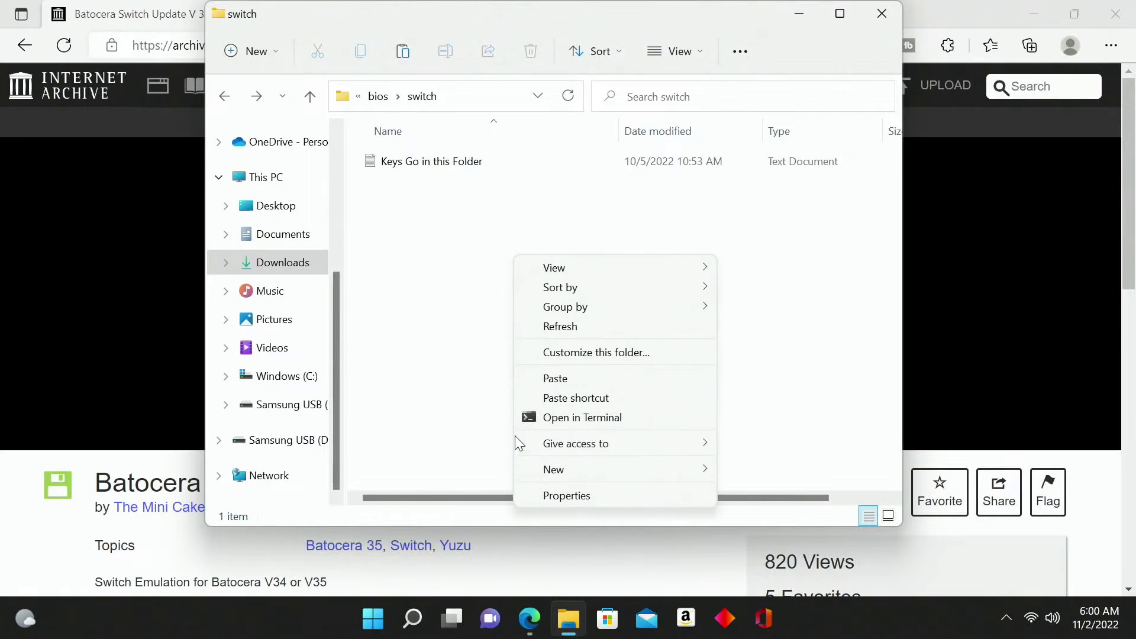
{"action": "left_click", "coordinate": [573, 379]}
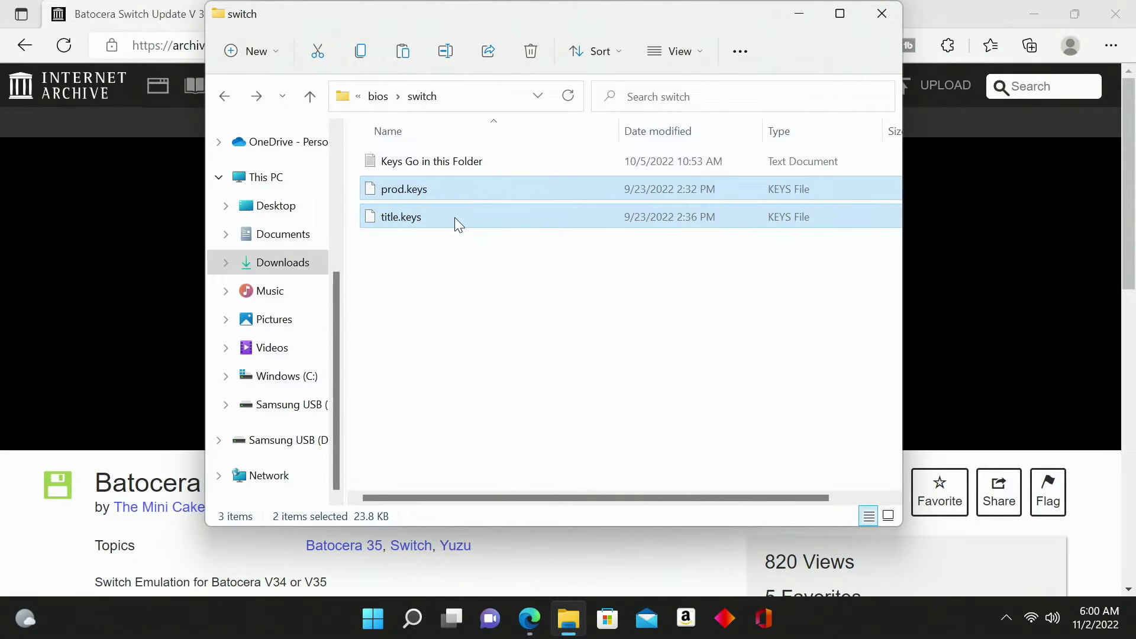
{"action": "left_click", "coordinate": [224, 96]}
Go to the update's roms > switch folder
{"action": "left_click", "coordinate": [225, 96]}
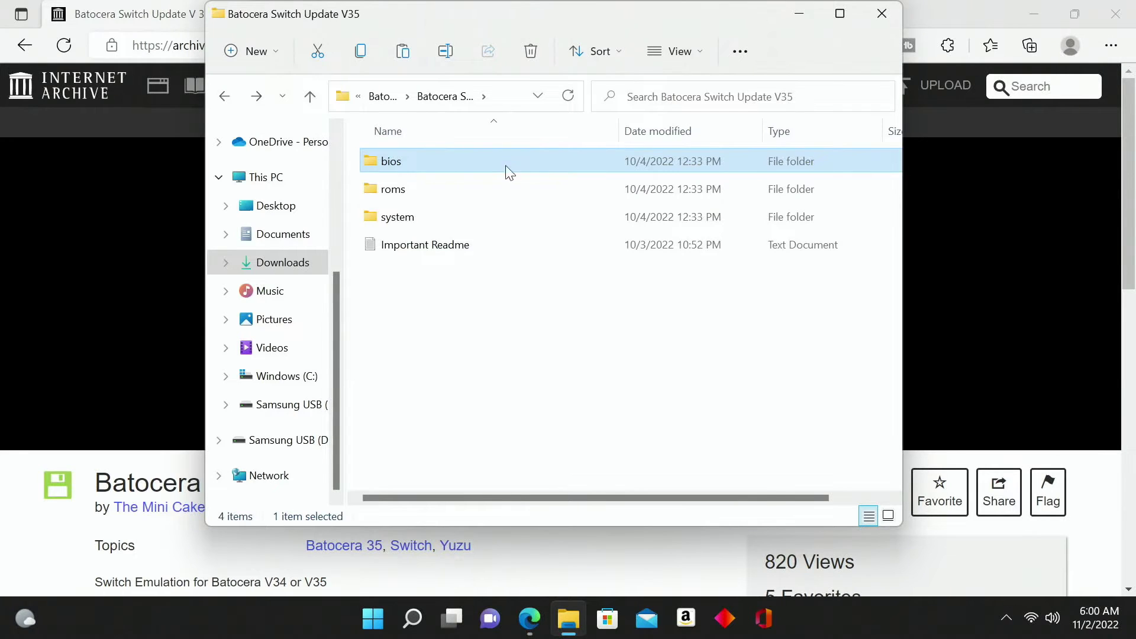
{"action": "double_click", "coordinate": [407, 189]}
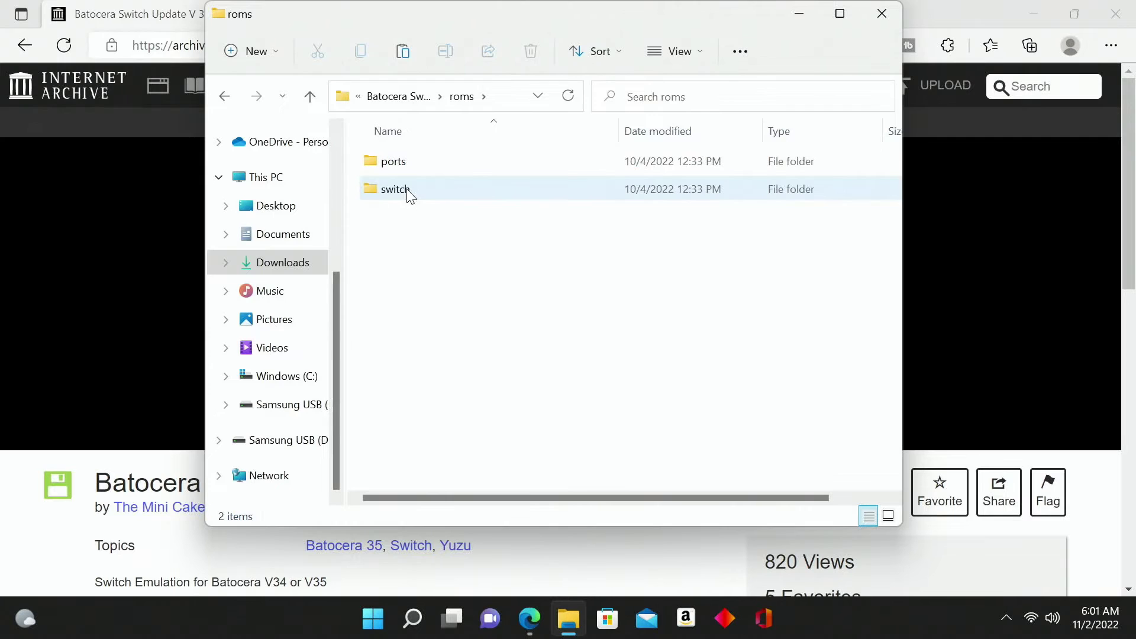
{"action": "double_click", "coordinate": [396, 190]}
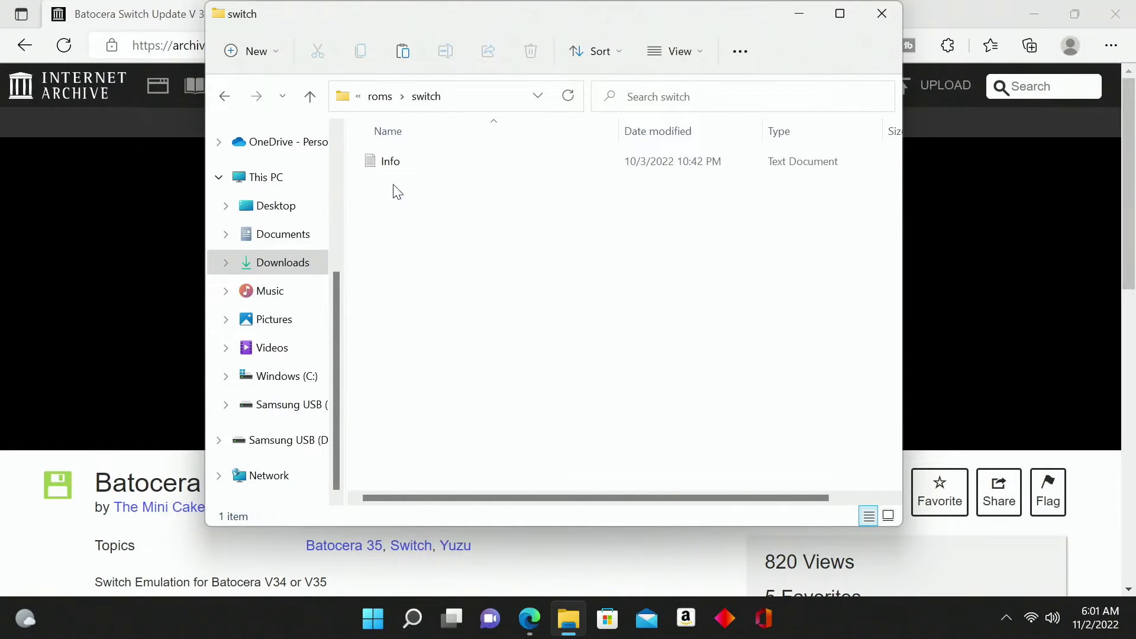
Copy the Kirby Star Allies XCI file from the Samsung USB (D:) drive
{"action": "left_click", "coordinate": [277, 439]}
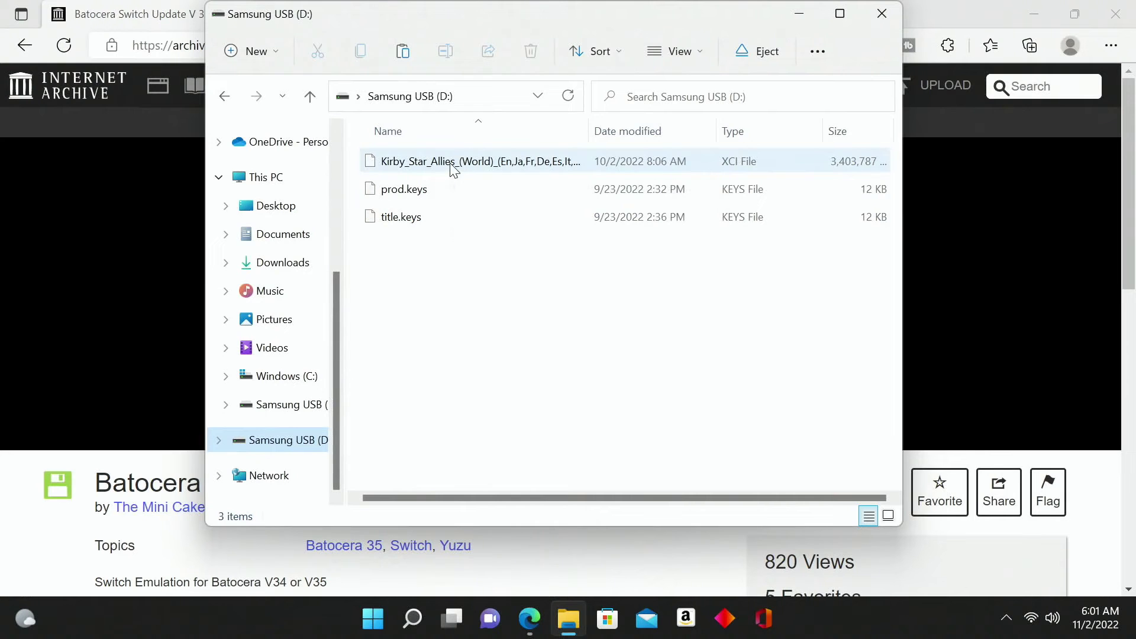
{"action": "left_click", "coordinate": [454, 170]}
{"action": "right_click", "coordinate": [454, 169]}
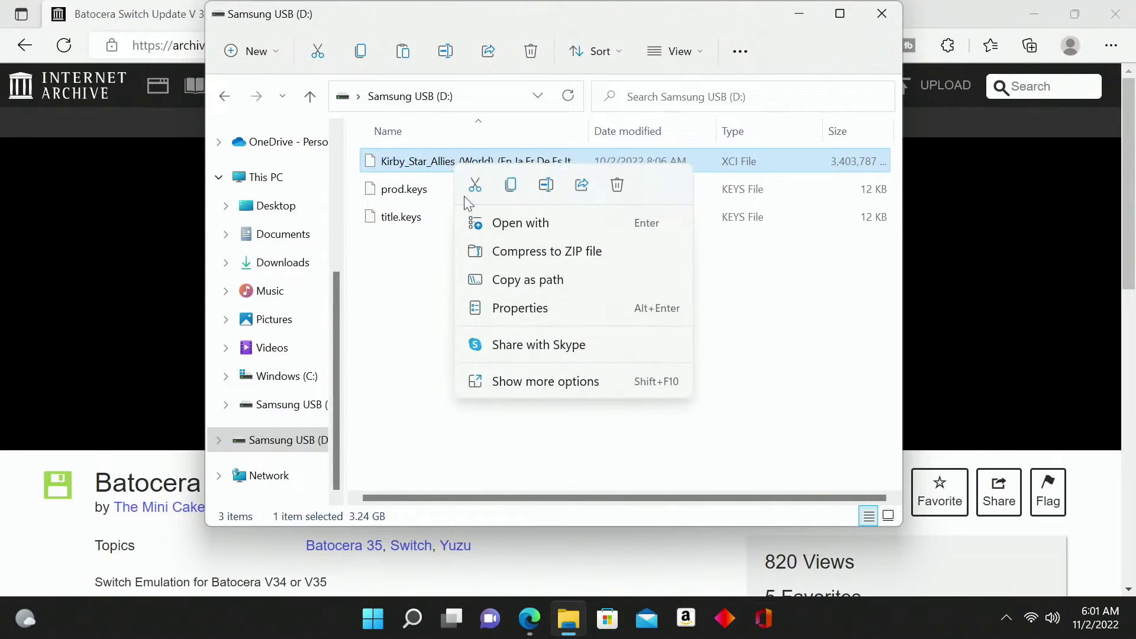
{"action": "left_click", "coordinate": [520, 380]}
{"action": "left_click", "coordinate": [566, 276]}
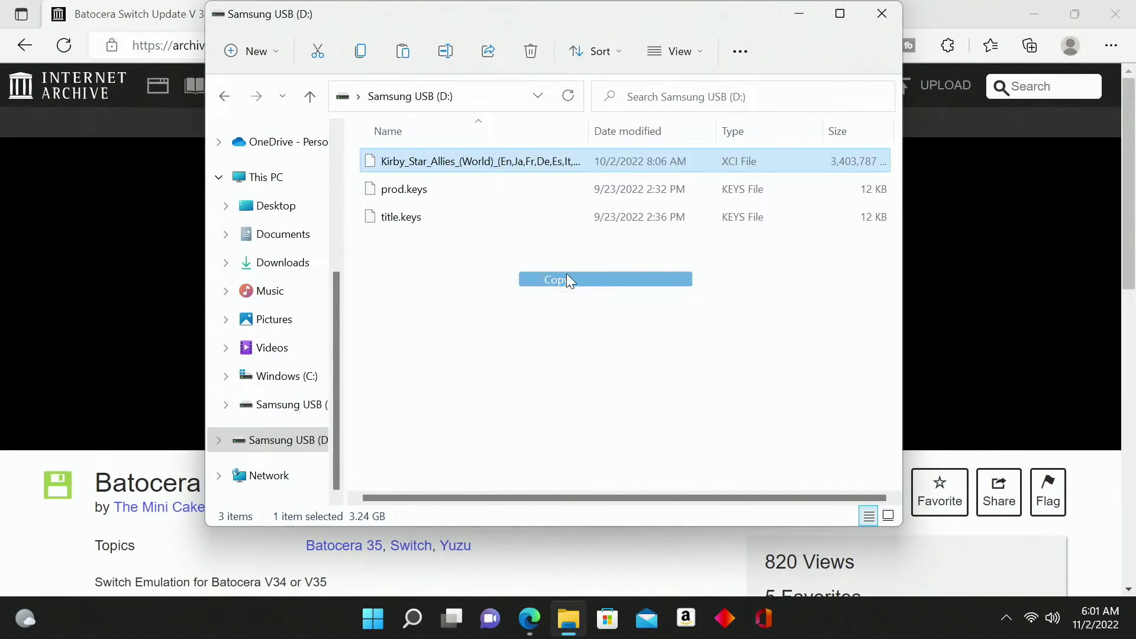
Paste the Kirby Star Allies XCI into roms > switch beside Info
{"action": "left_click", "coordinate": [226, 96]}
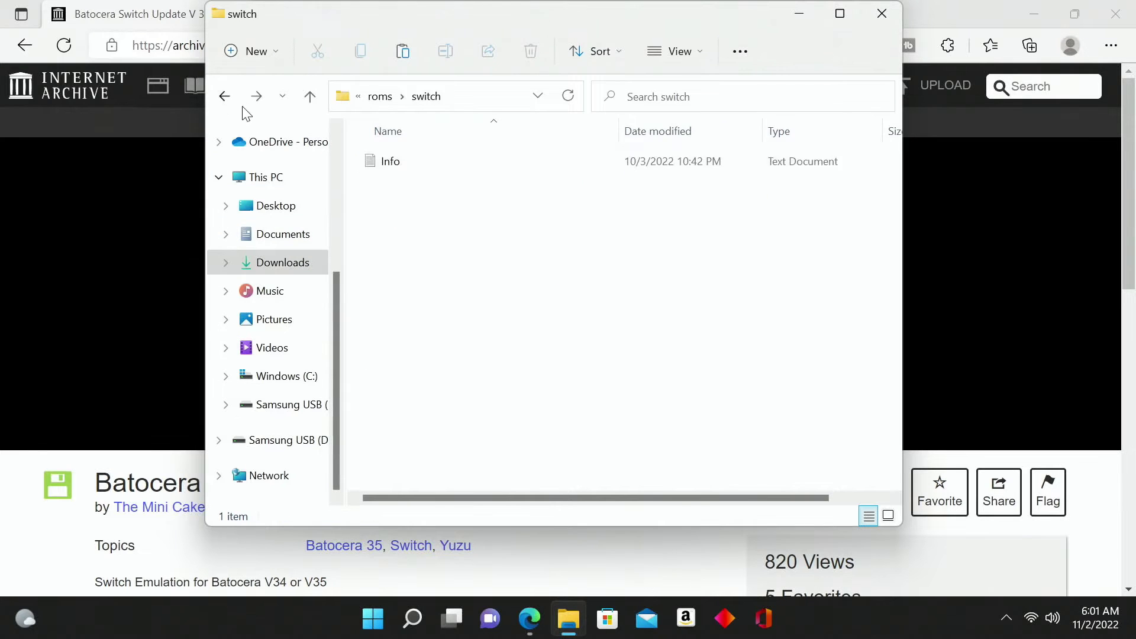
{"action": "right_click", "coordinate": [441, 271]}
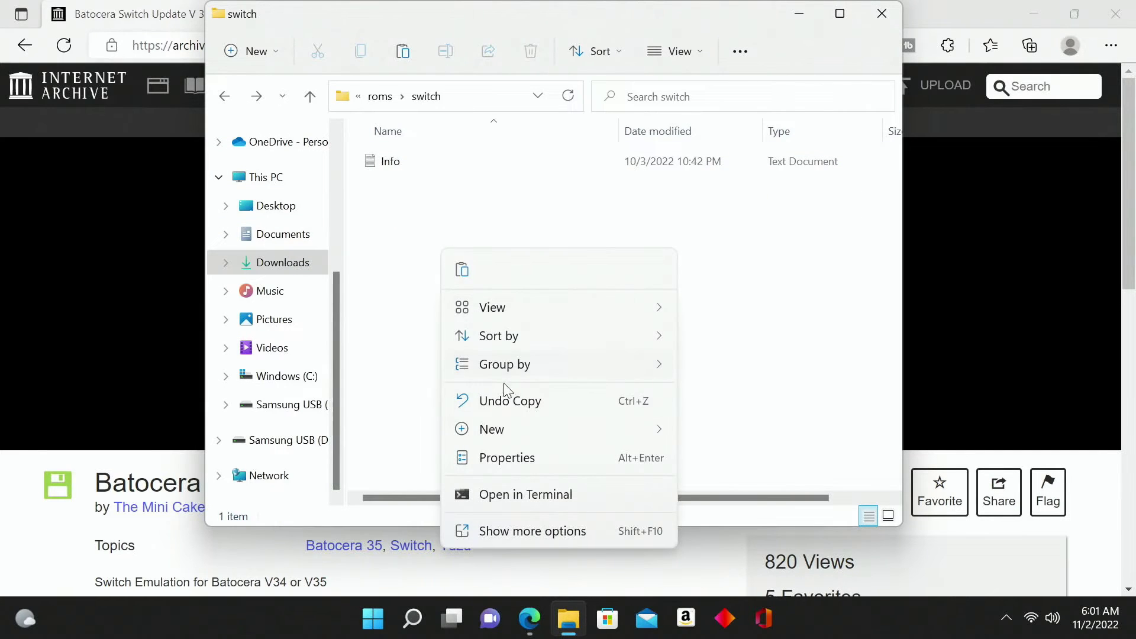
{"action": "left_click", "coordinate": [526, 522]}
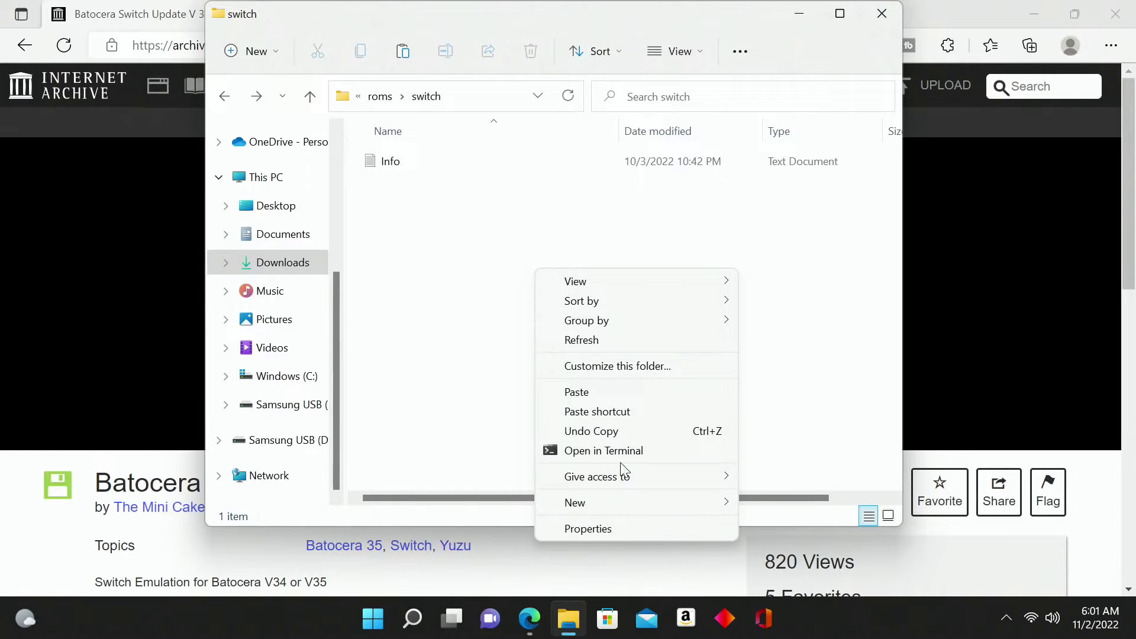
{"action": "left_click", "coordinate": [598, 392]}
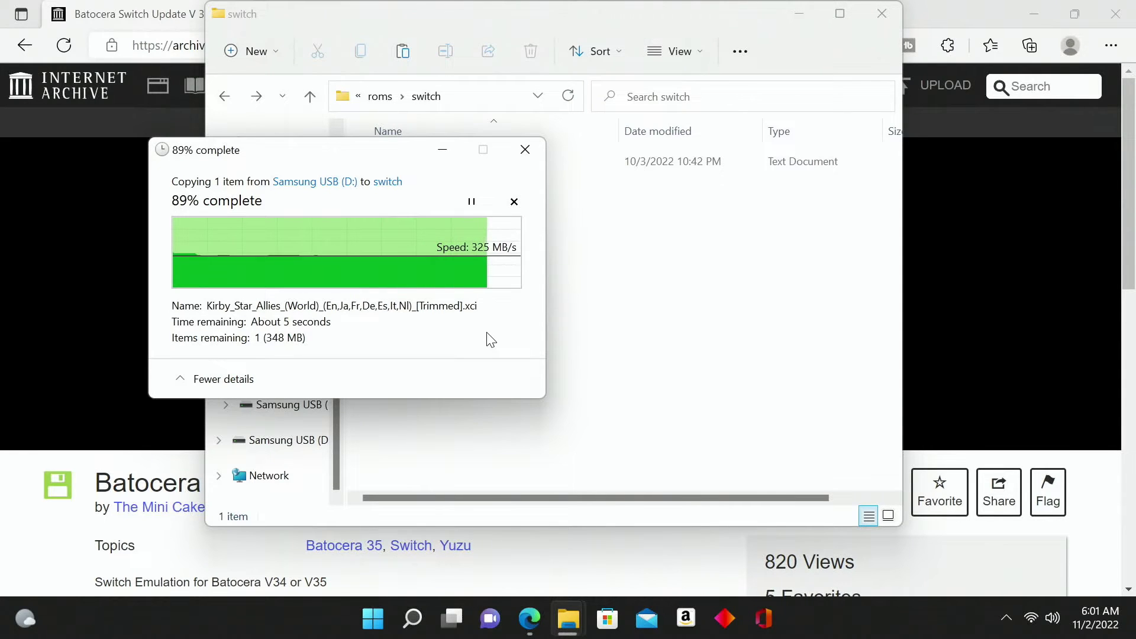
{"action": "left_click", "coordinate": [491, 339]}
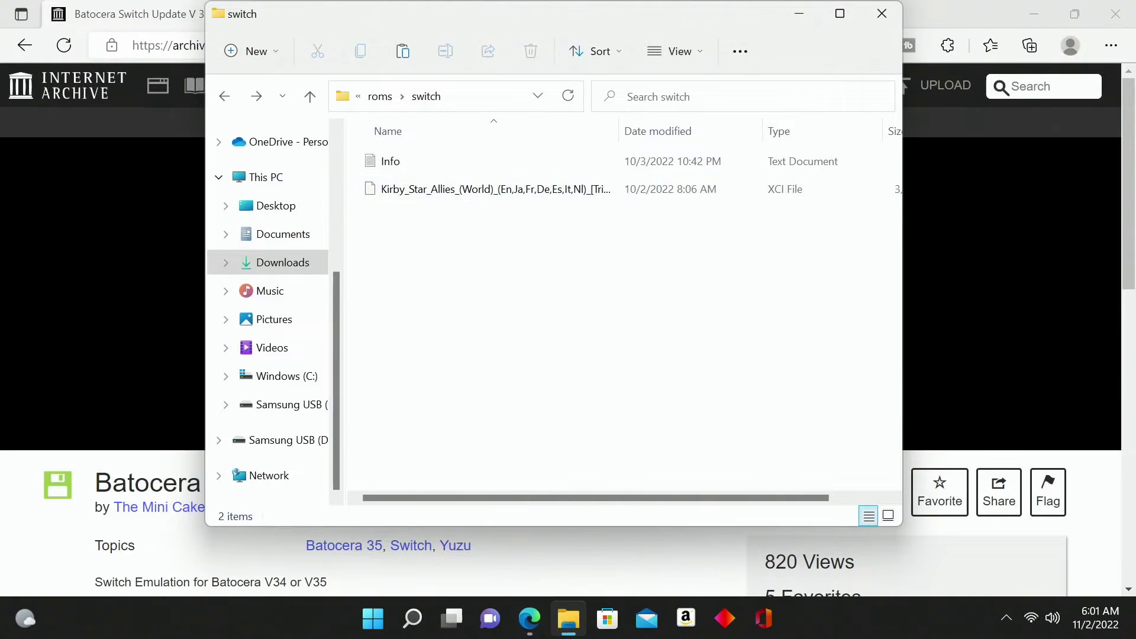
{"action": "mouse_move", "coordinate": [568, 619]}
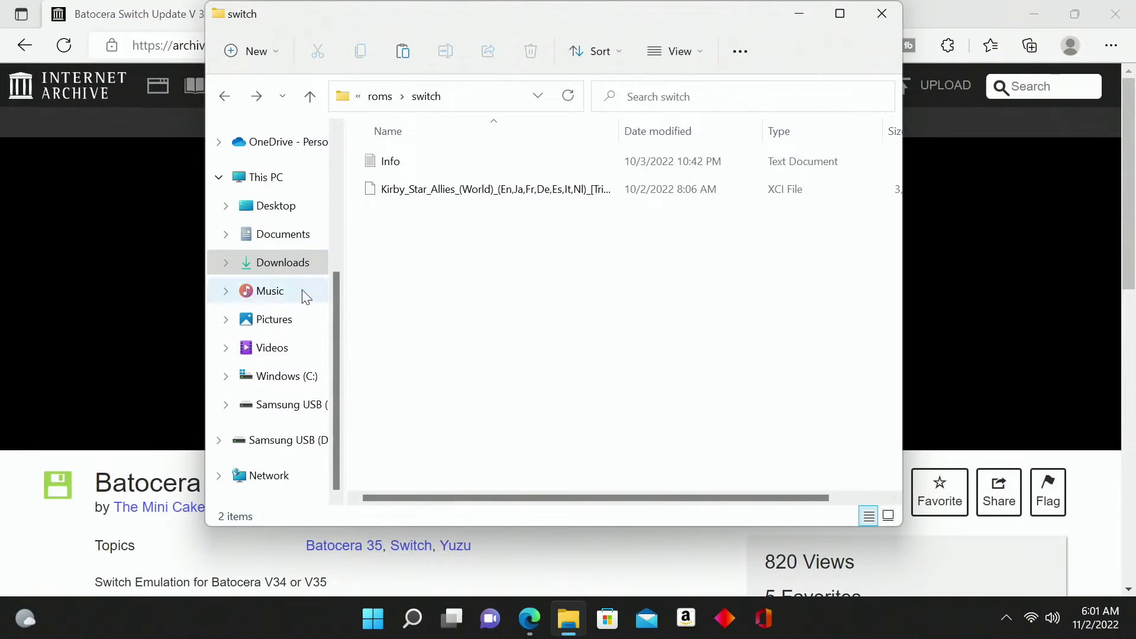
Browse from the update folder into system > configs > Ryujinx
{"action": "left_click", "coordinate": [225, 97]}
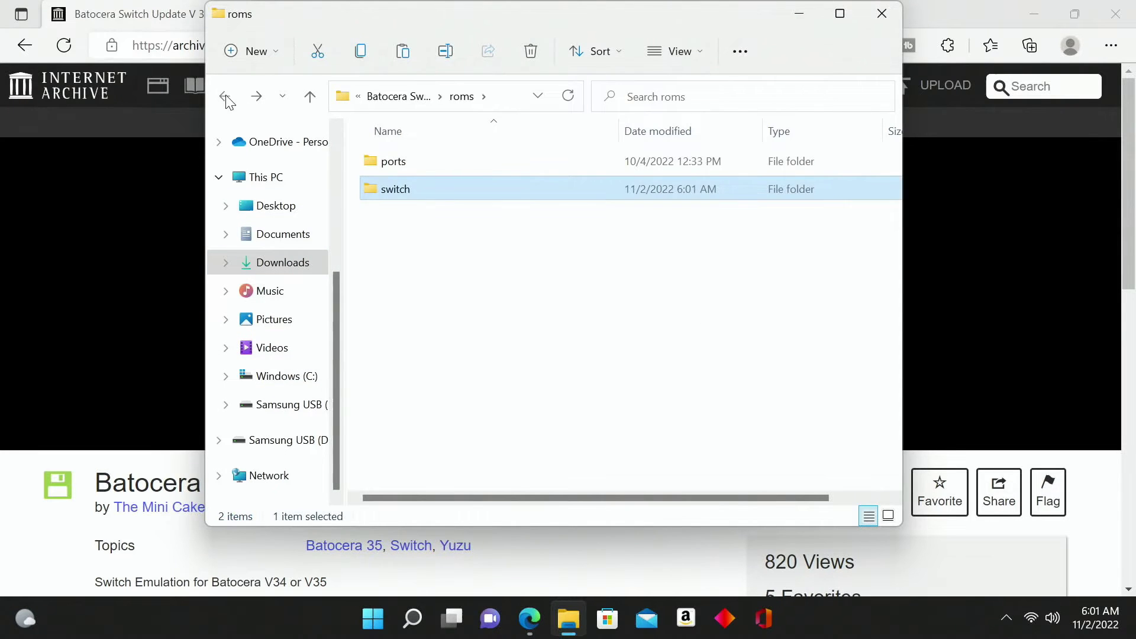
{"action": "left_click", "coordinate": [225, 97]}
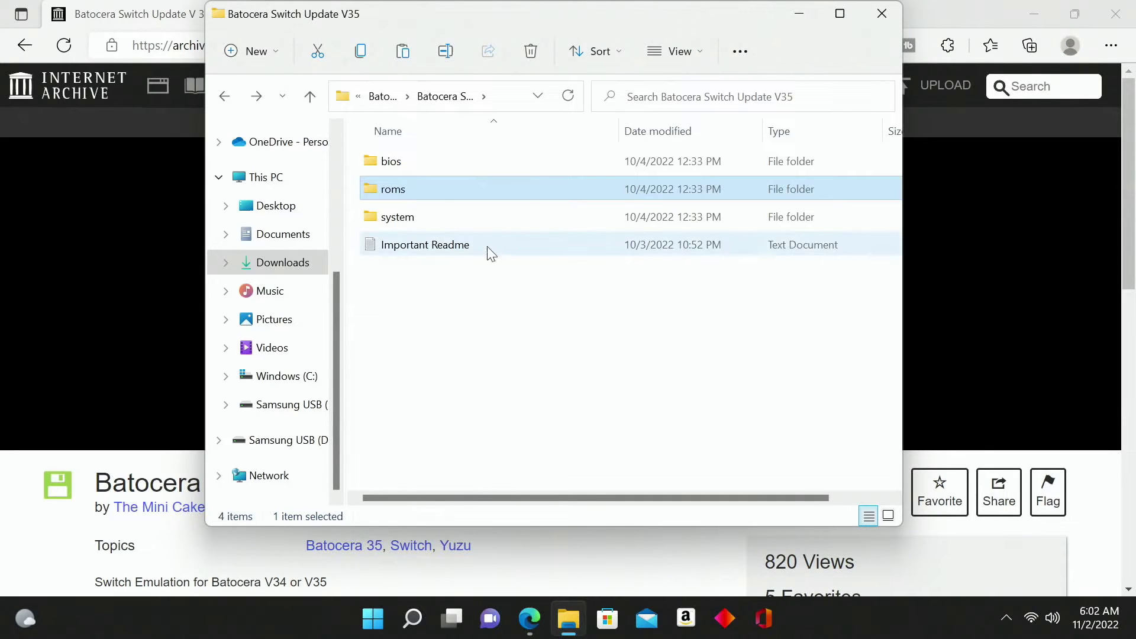
{"action": "left_click", "coordinate": [448, 221]}
{"action": "double_click", "coordinate": [447, 219]}
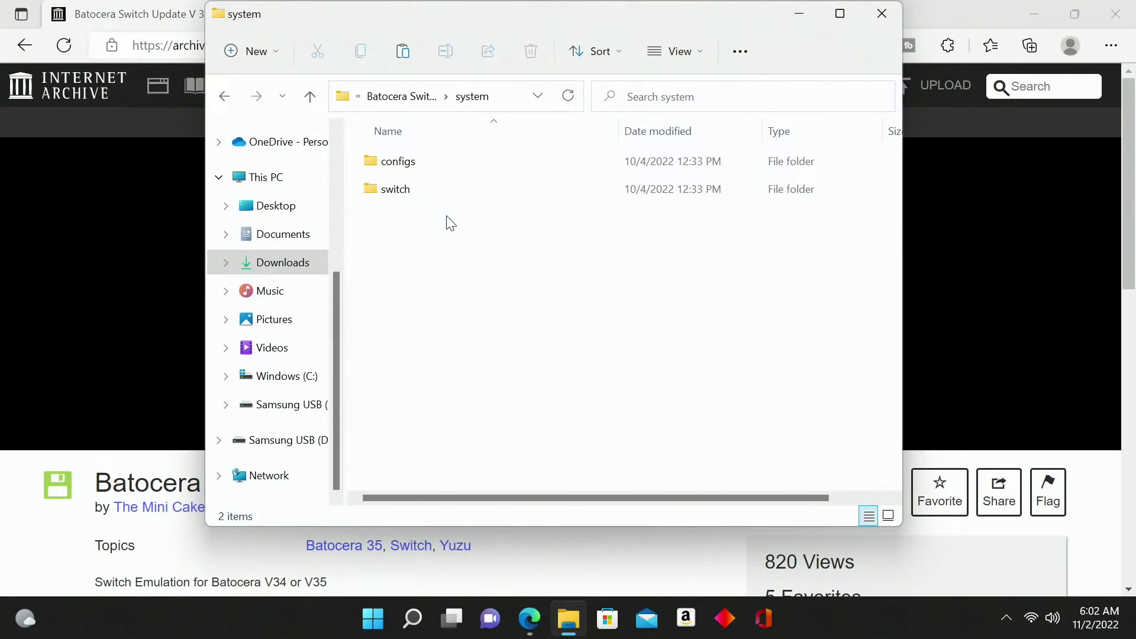
{"action": "double_click", "coordinate": [409, 162]}
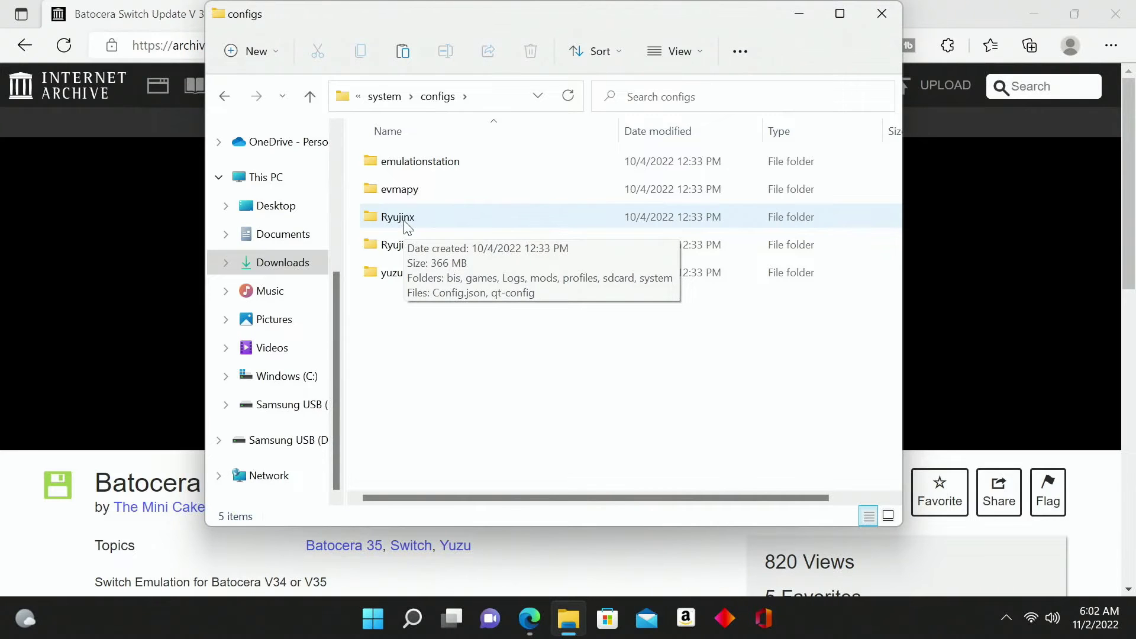
{"action": "double_click", "coordinate": [421, 228]}
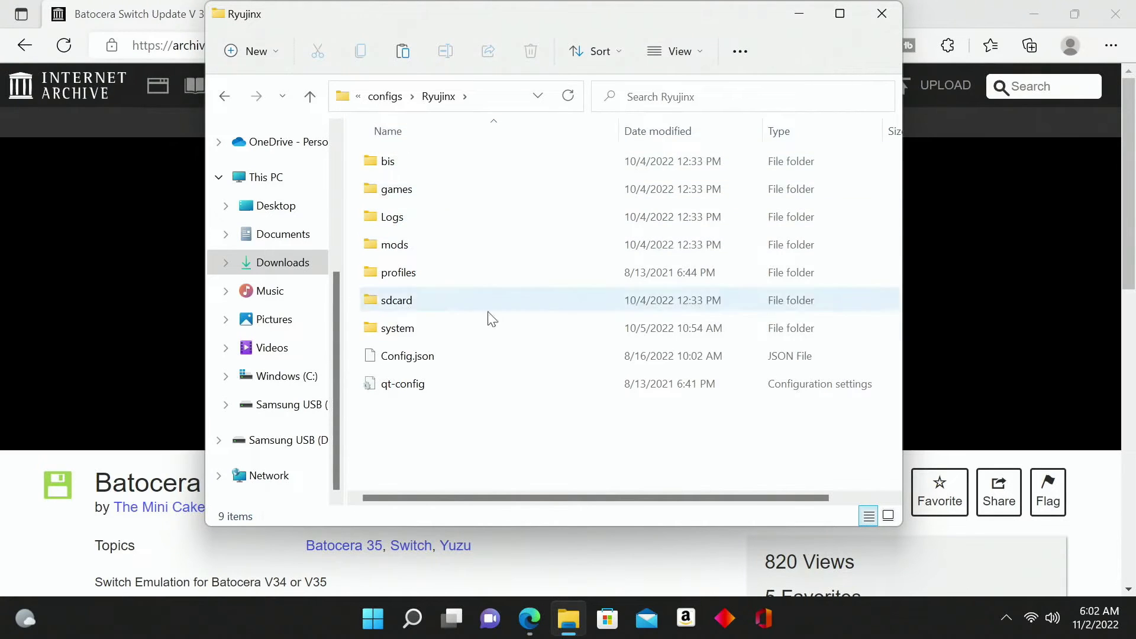
Step back up to the top of the Batocera Switch Update V35 folder
{"action": "left_click", "coordinate": [224, 96]}
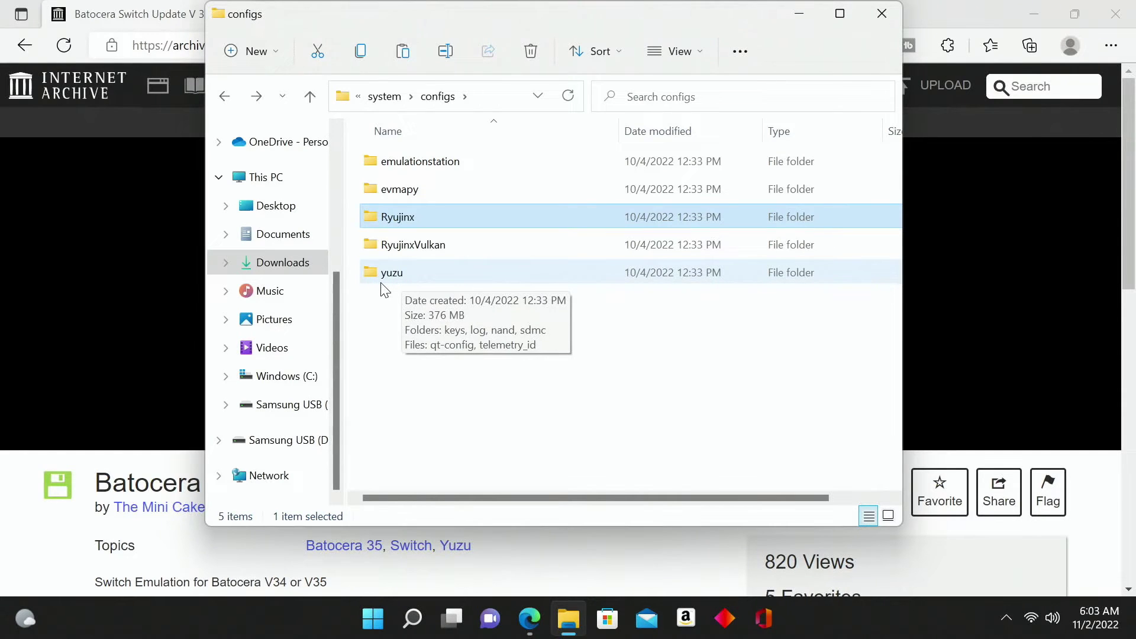
{"action": "left_click", "coordinate": [225, 96]}
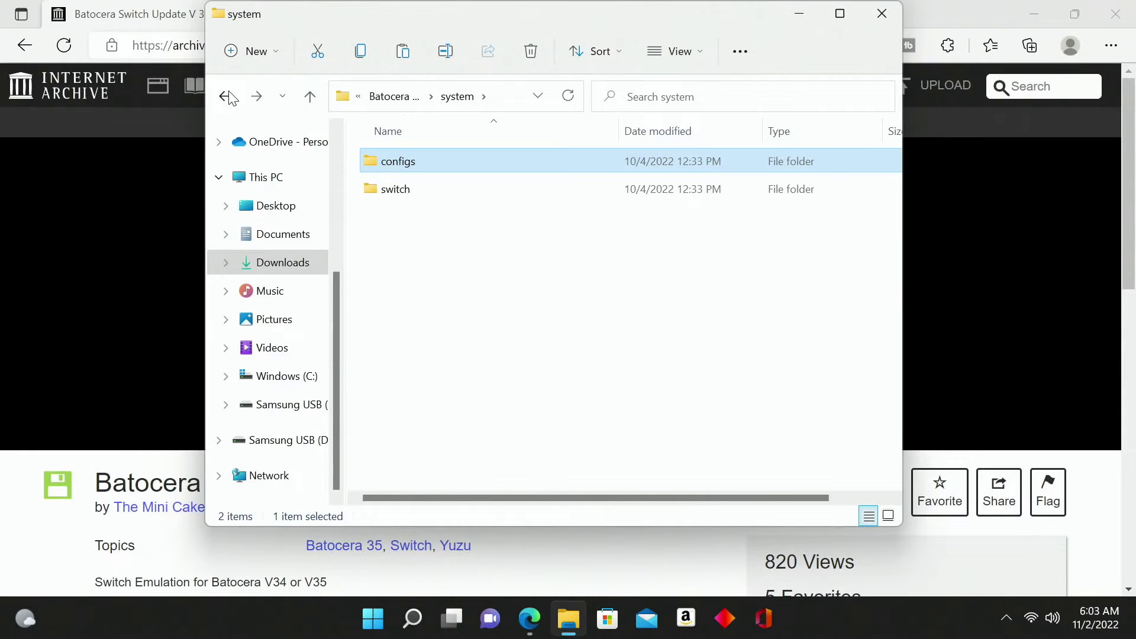
{"action": "left_click", "coordinate": [226, 97]}
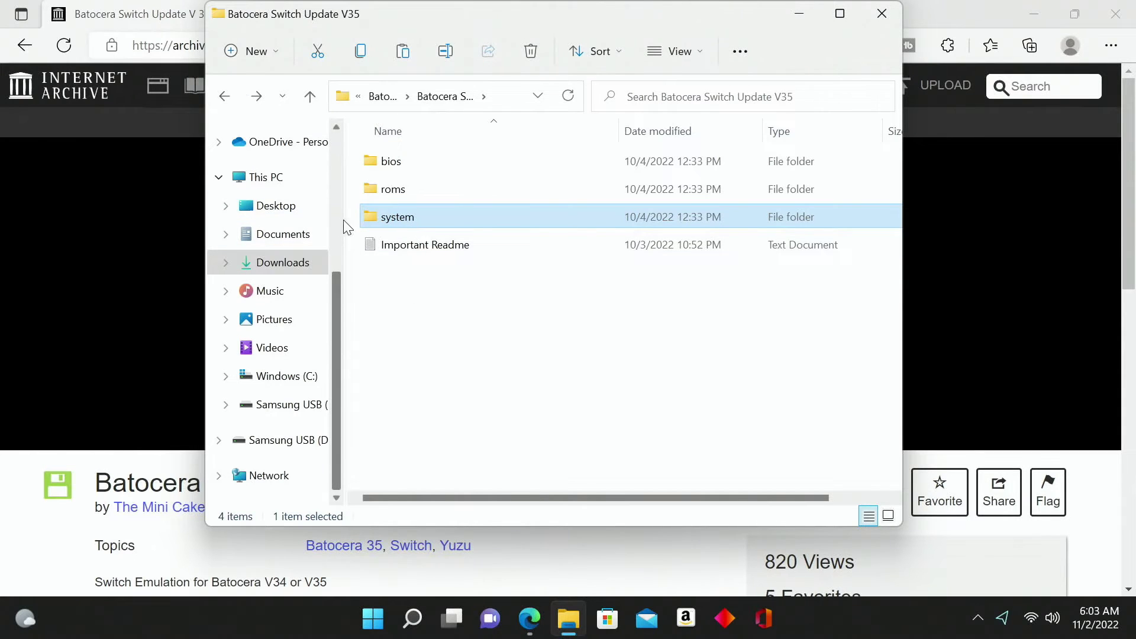
Copy the update's bios, roms and system folders
{"action": "left_click_drag", "start_coordinate": [415, 205], "coordinate": [421, 160]}
{"action": "right_click", "coordinate": [421, 161]}
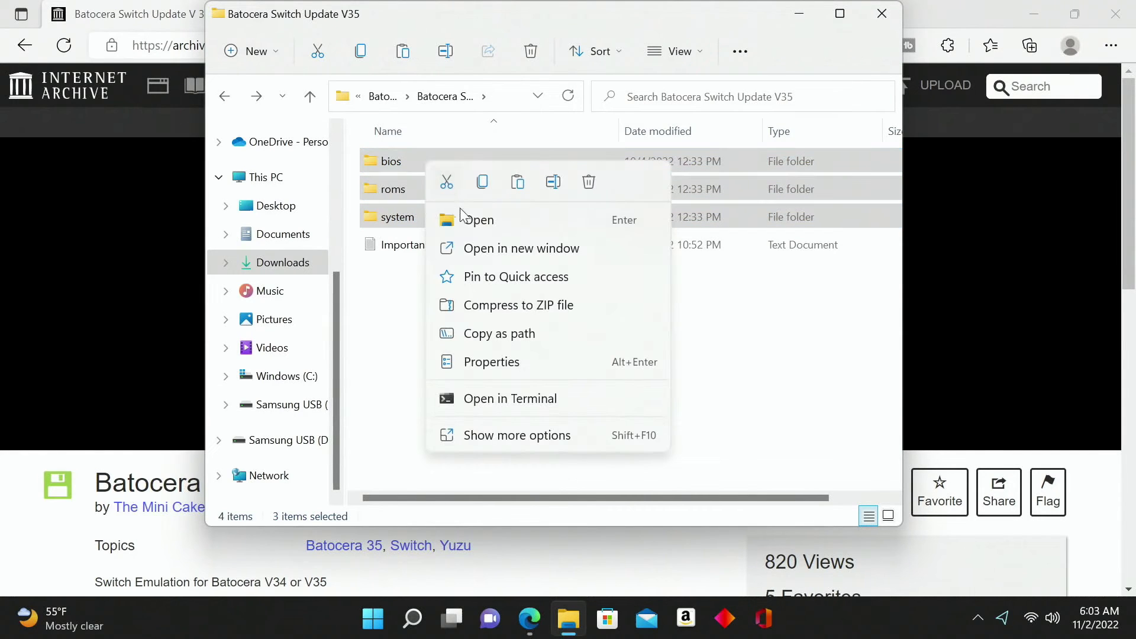
{"action": "left_click", "coordinate": [495, 432]}
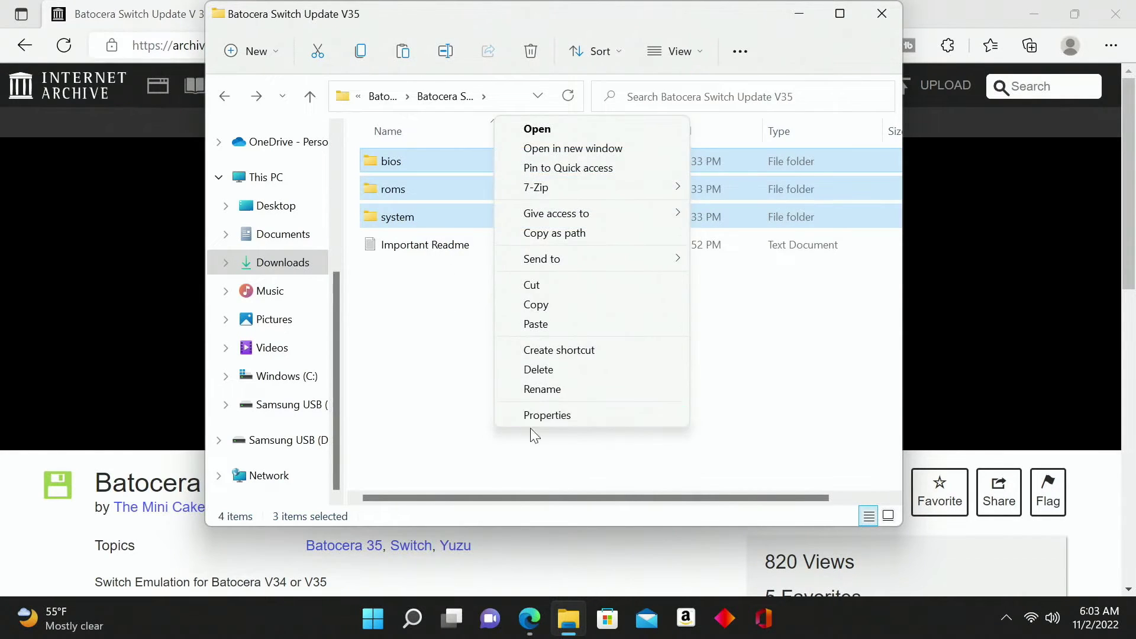
{"action": "left_click", "coordinate": [544, 312]}
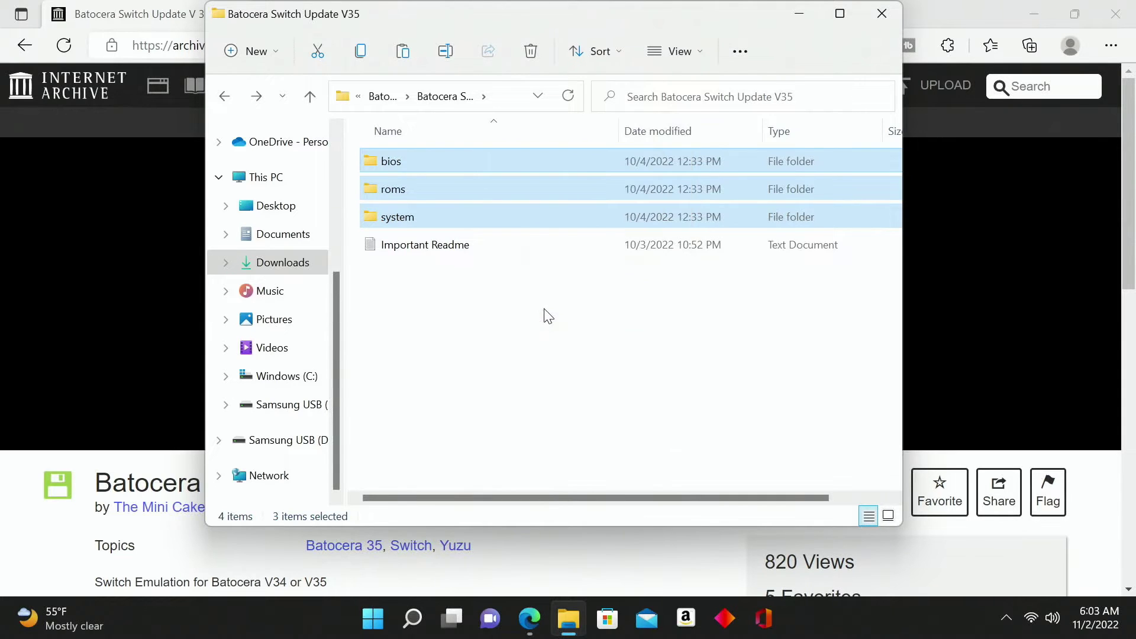
Paste the three folders onto Samsung USB (D:) and let the 1,876-item copy finish
{"action": "left_click", "coordinate": [299, 439]}
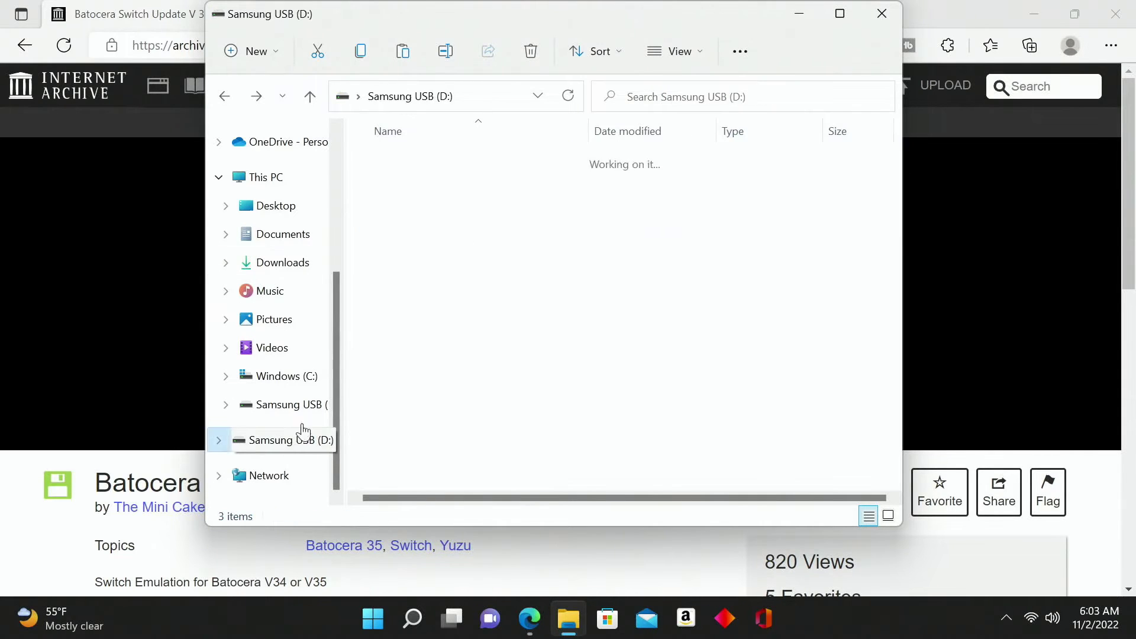
{"action": "right_click", "coordinate": [458, 358]}
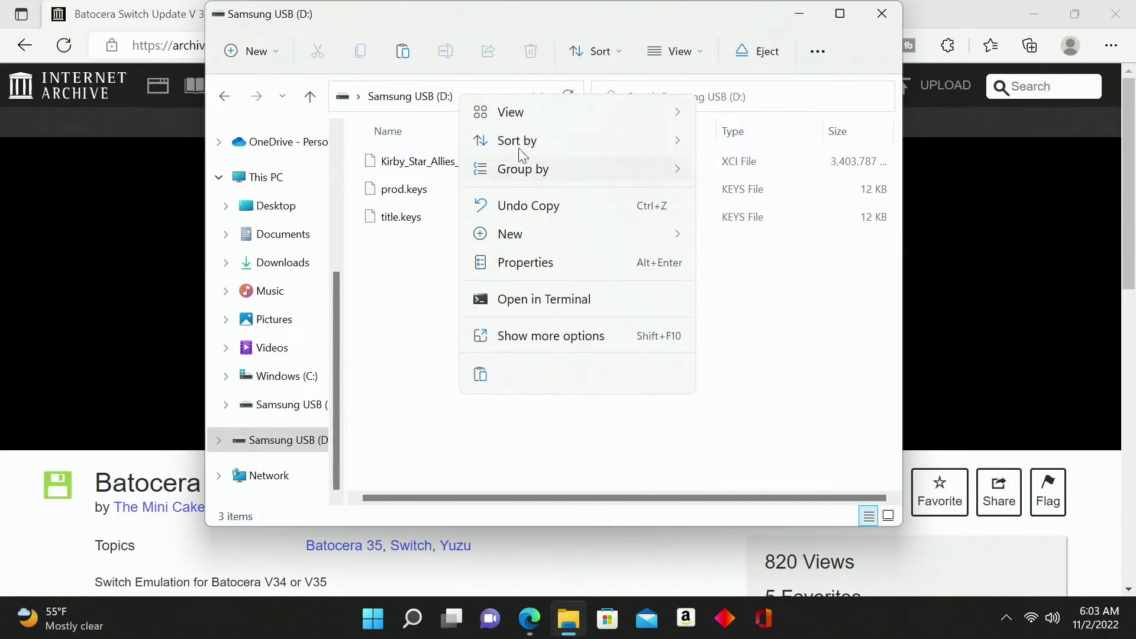
{"action": "left_click", "coordinate": [520, 336]}
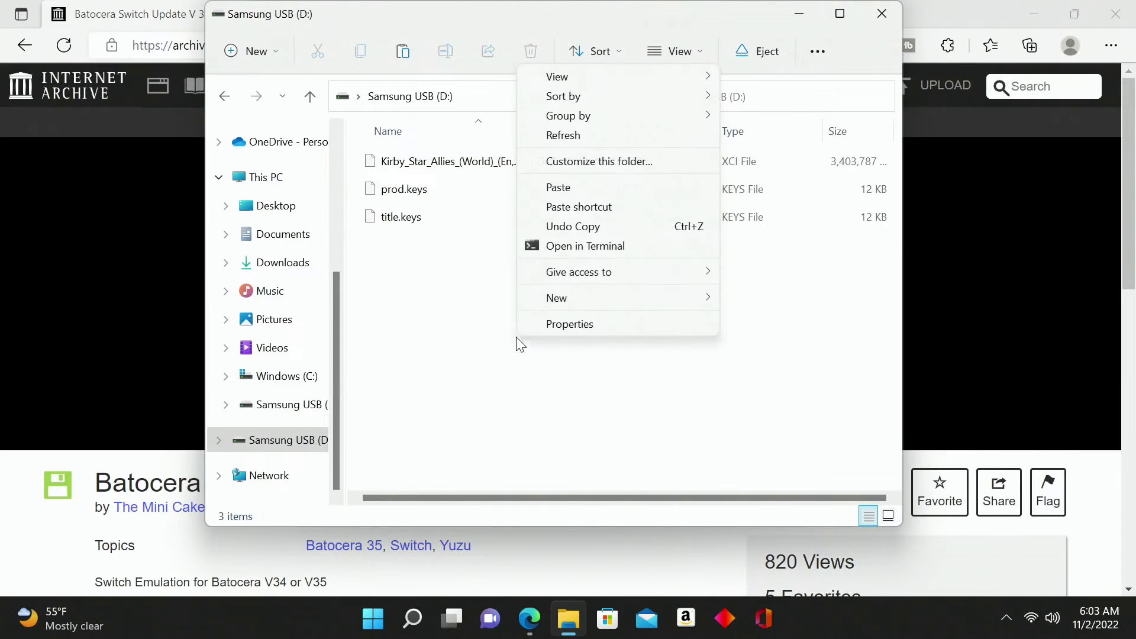
{"action": "left_click", "coordinate": [629, 183]}
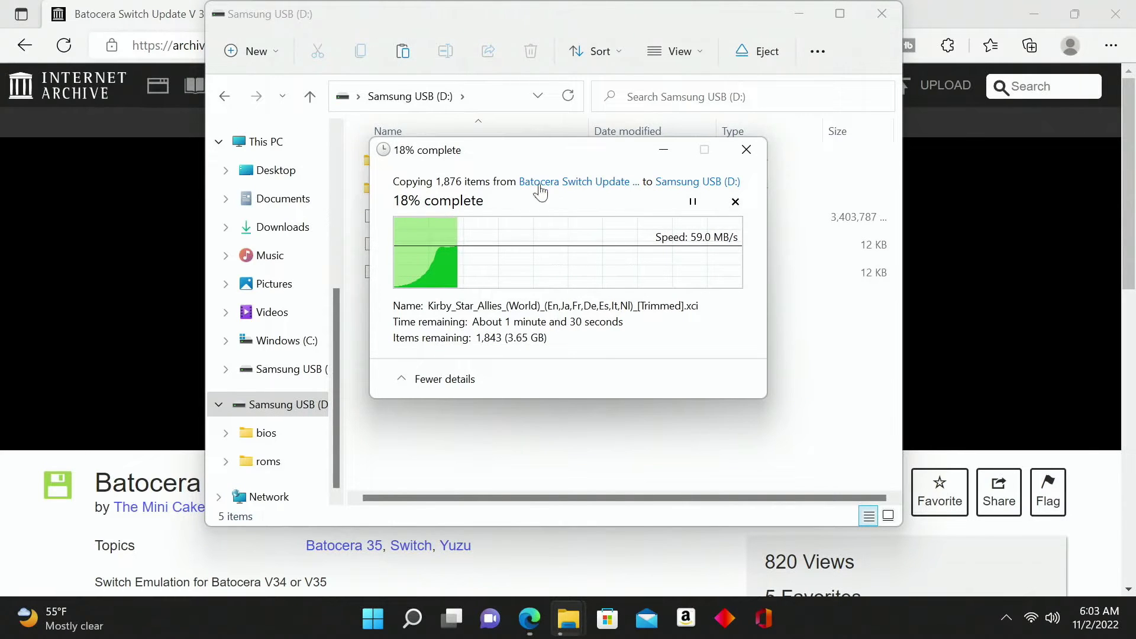
{"action": "left_click_drag", "start_coordinate": [540, 152], "coordinate": [595, 264]}
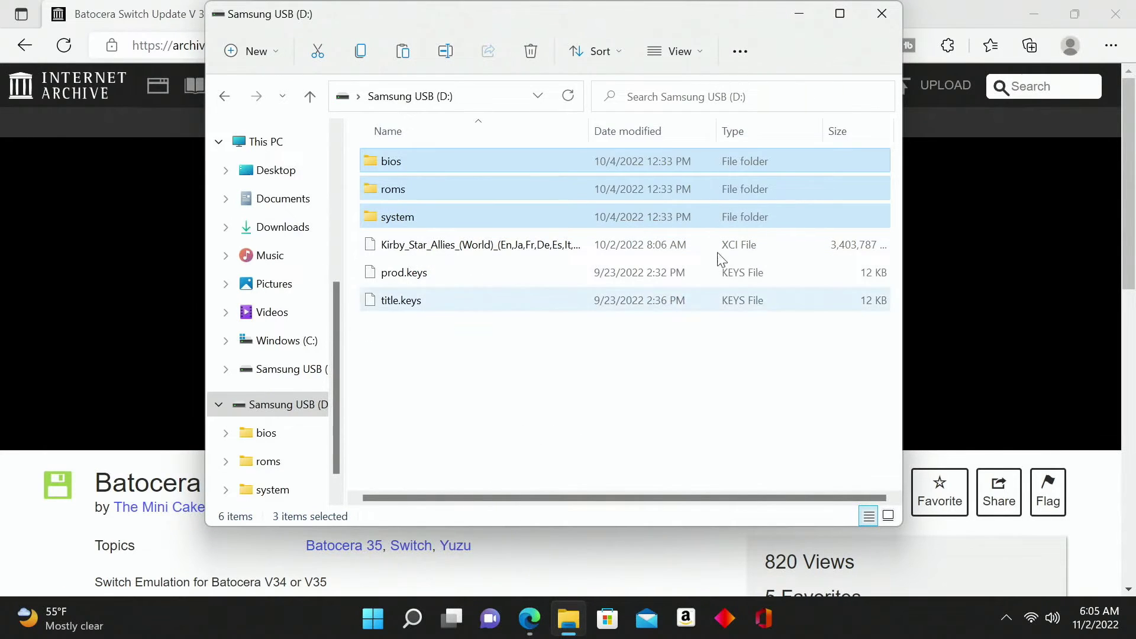
Permanently delete the Kirby XCI, prod.keys and title.keys from the USB drive root
{"action": "left_click", "coordinate": [515, 400]}
{"action": "left_click_drag", "start_coordinate": [486, 379], "coordinate": [450, 240]}
{"action": "left_click", "coordinate": [530, 51]}
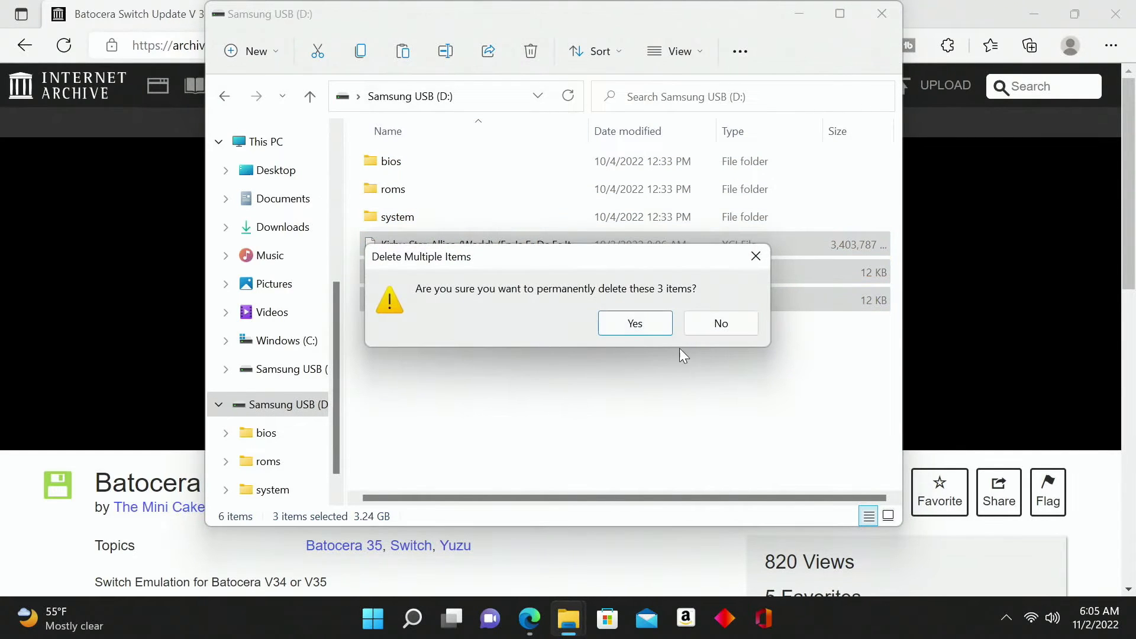
{"action": "left_click", "coordinate": [651, 326]}
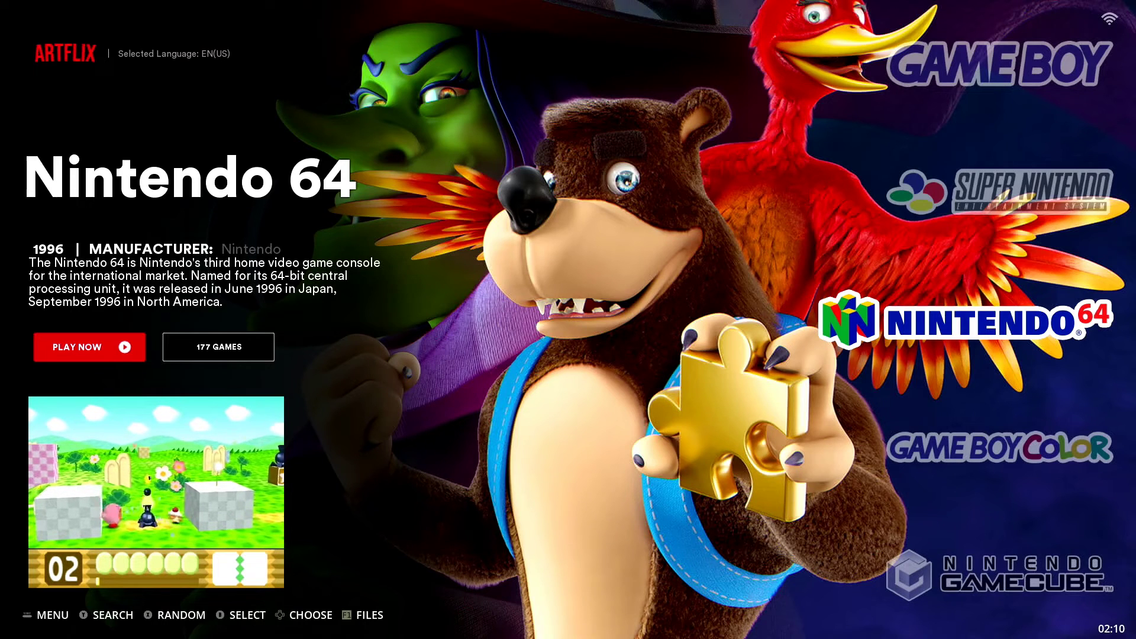
Launch EmulationStation's Files manager to browse the /userdata share
{"action": "key", "text": "Return"}
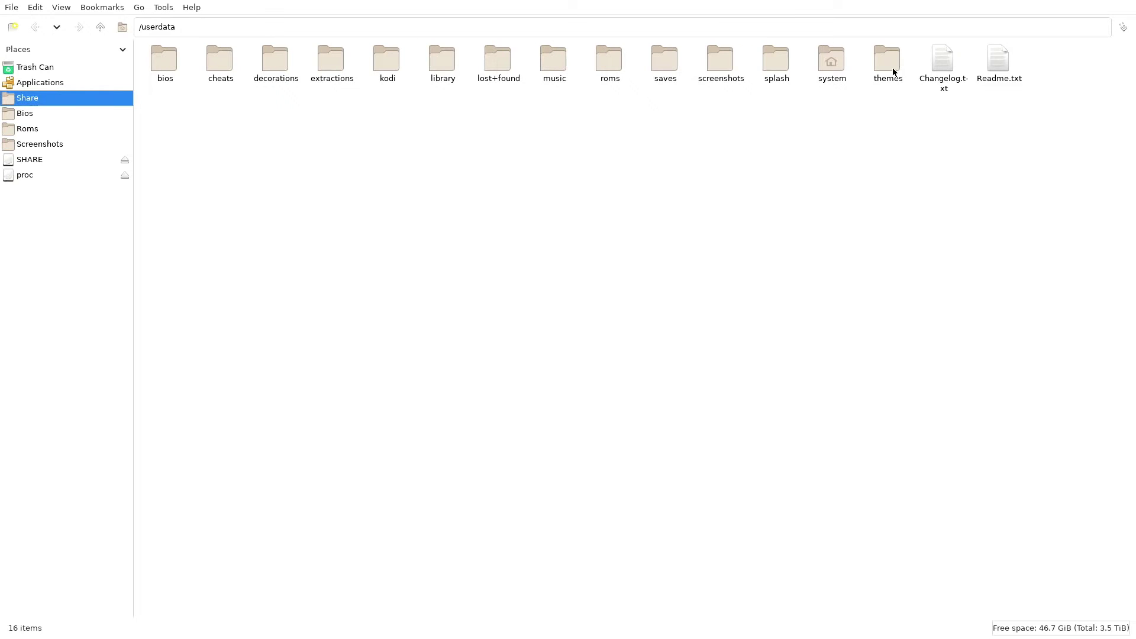
Open /userdata/system and remove the switch folder, confirming the deletion with Yes
{"action": "double_click", "coordinate": [831, 59]}
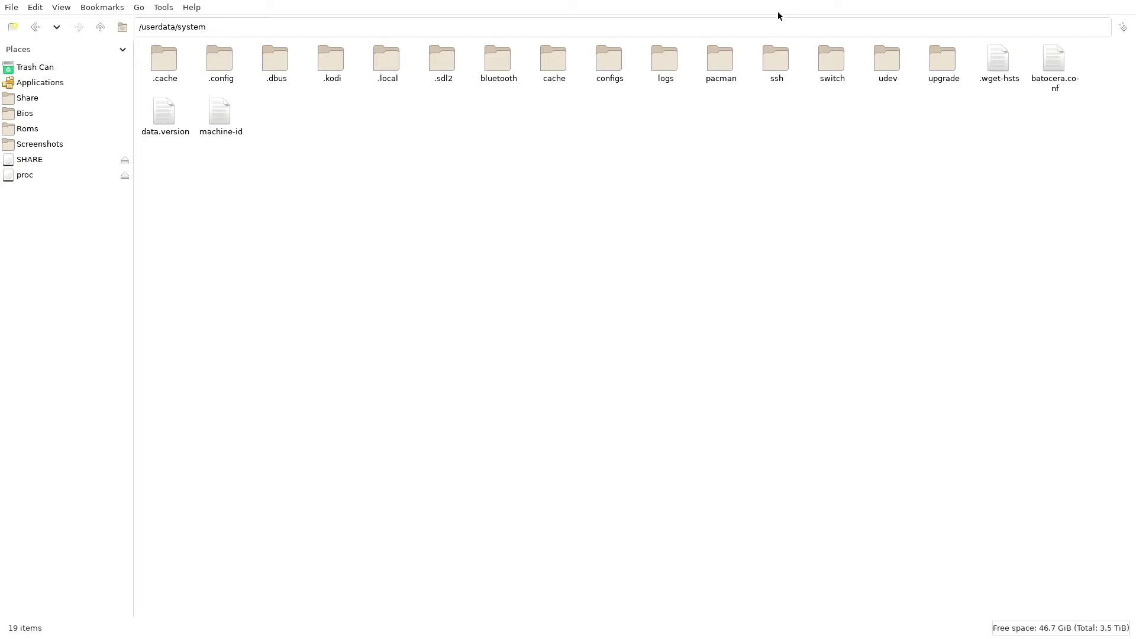
{"action": "left_click", "coordinate": [829, 80]}
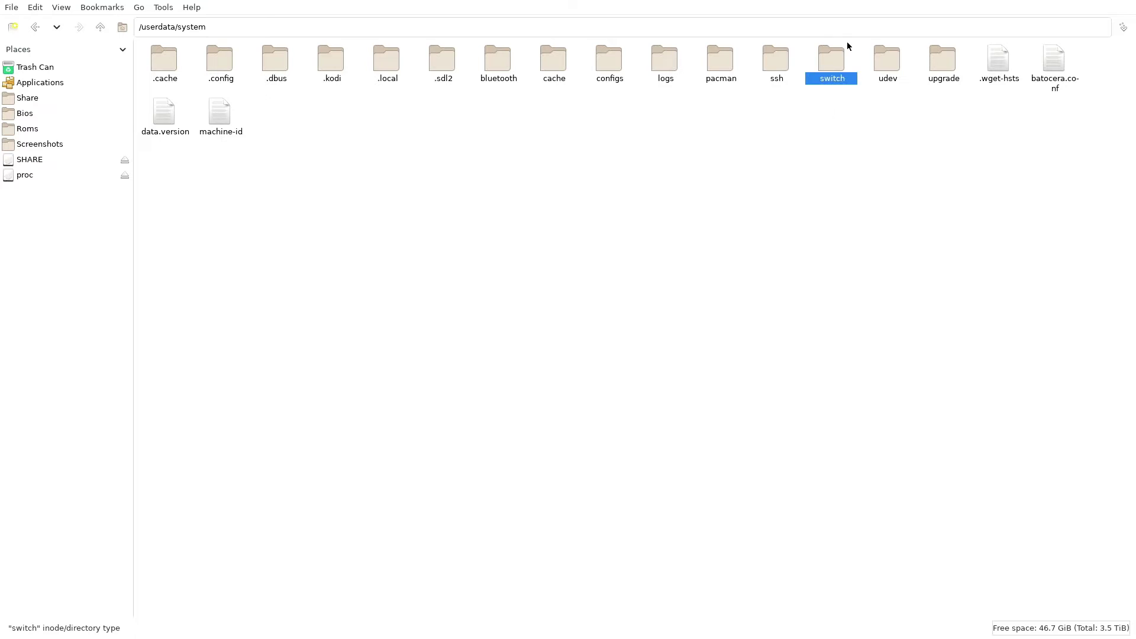
{"action": "left_click", "coordinate": [35, 8]}
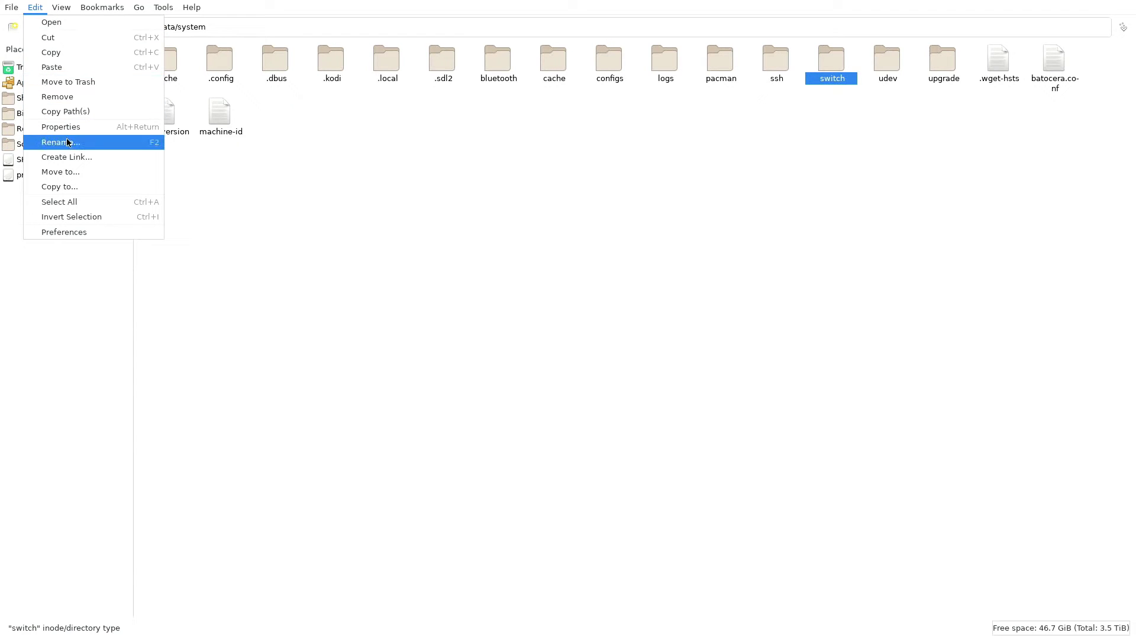
{"action": "left_click", "coordinate": [72, 99]}
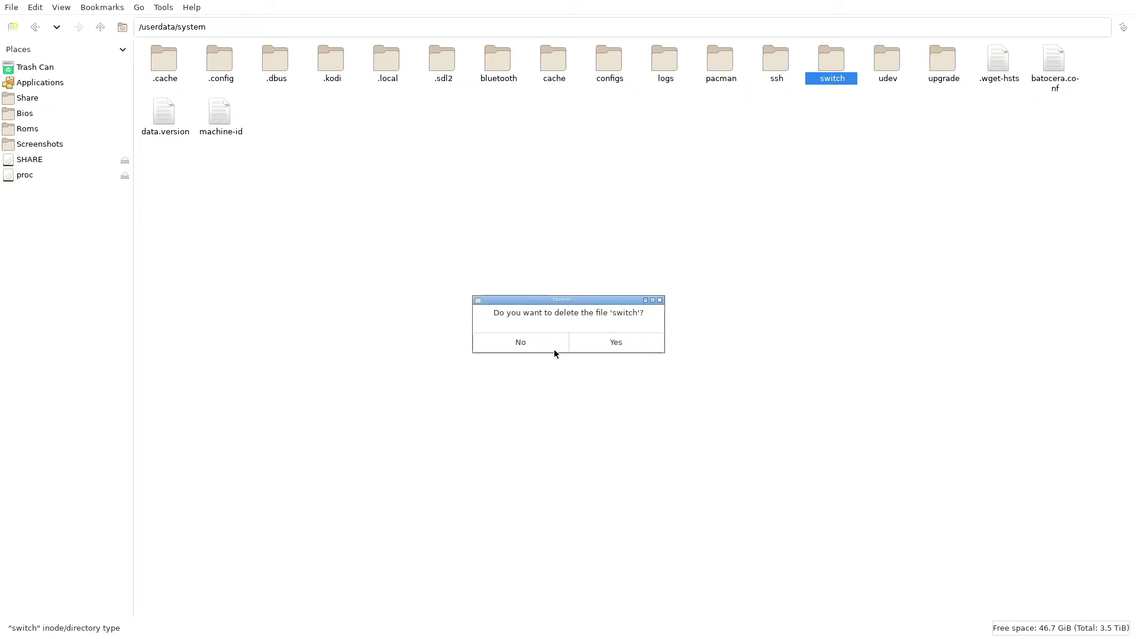
{"action": "left_click", "coordinate": [614, 347]}
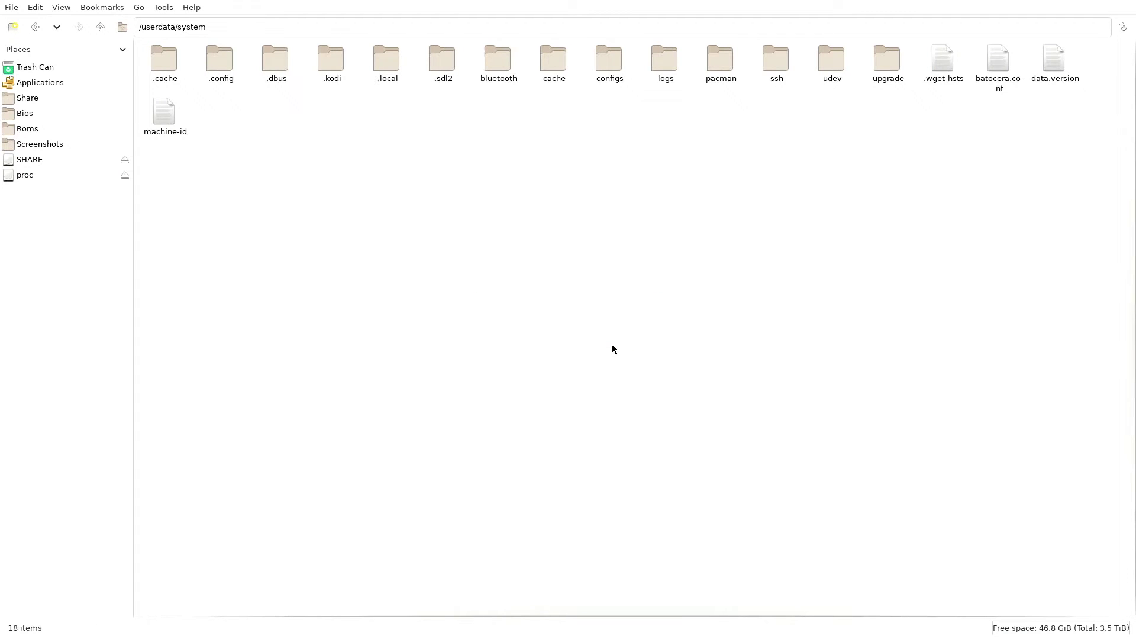
Remove the Ryujinx and RyujinxVulkan folders from configs, then return to the userdata share
{"action": "double_click", "coordinate": [612, 76]}
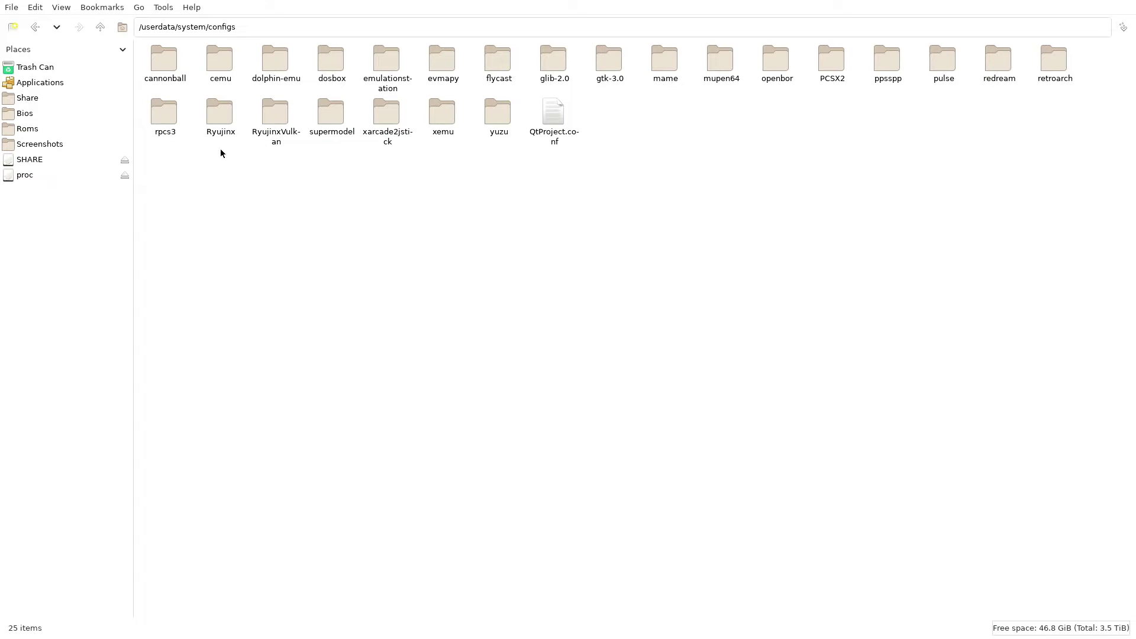
{"action": "left_click_drag", "start_coordinate": [221, 151], "coordinate": [282, 122]}
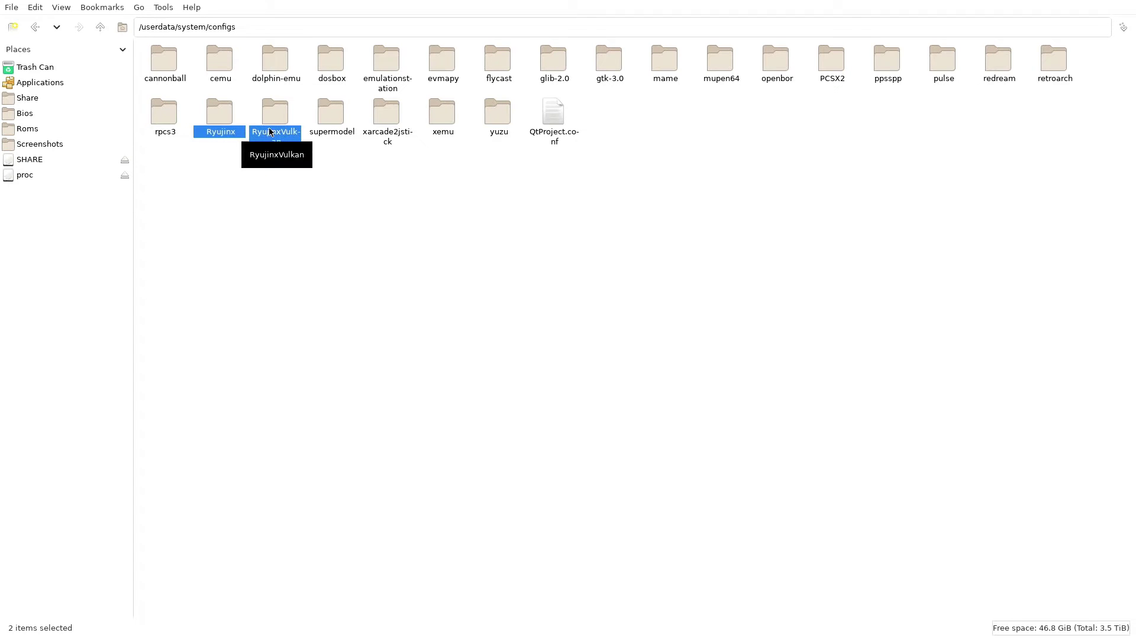
{"action": "left_click", "coordinate": [34, 7]}
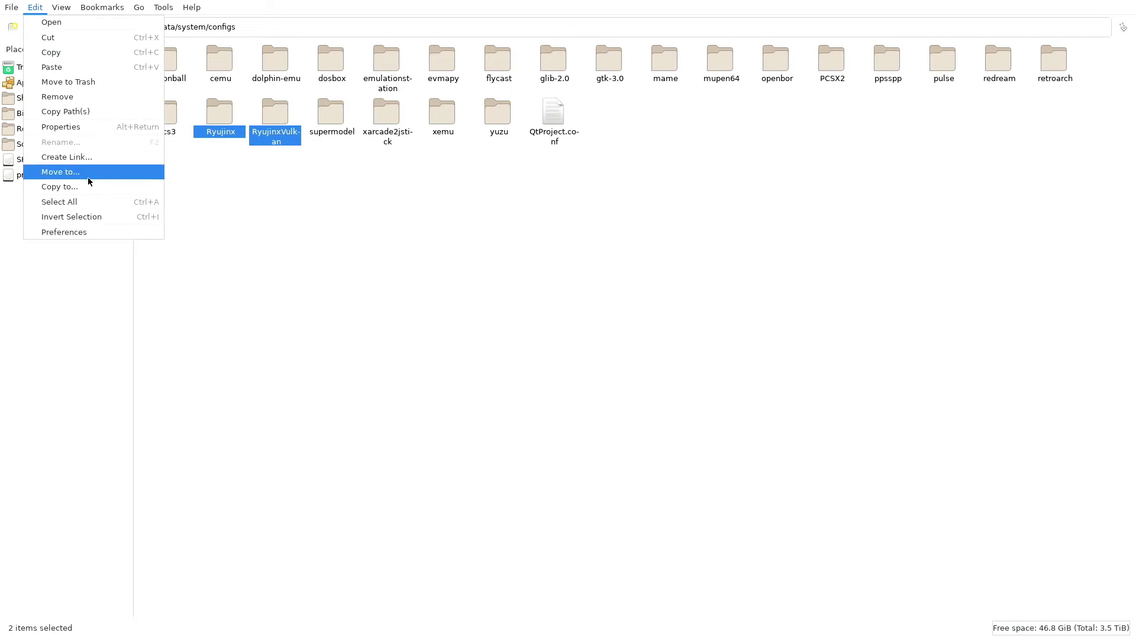
{"action": "left_click", "coordinate": [68, 98]}
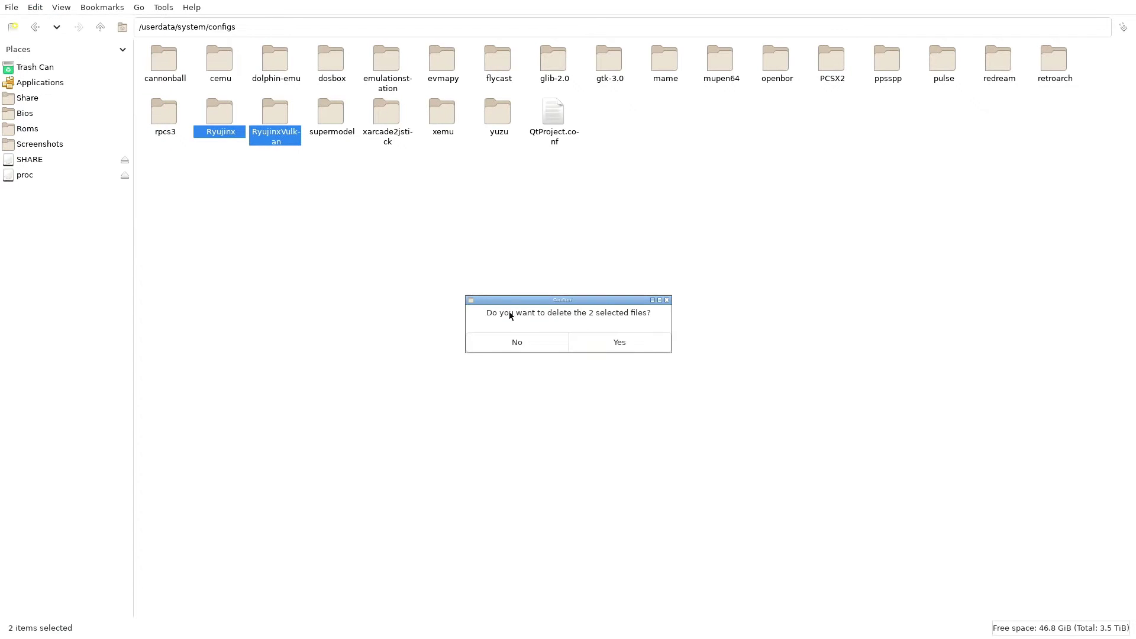
{"action": "left_click", "coordinate": [596, 347]}
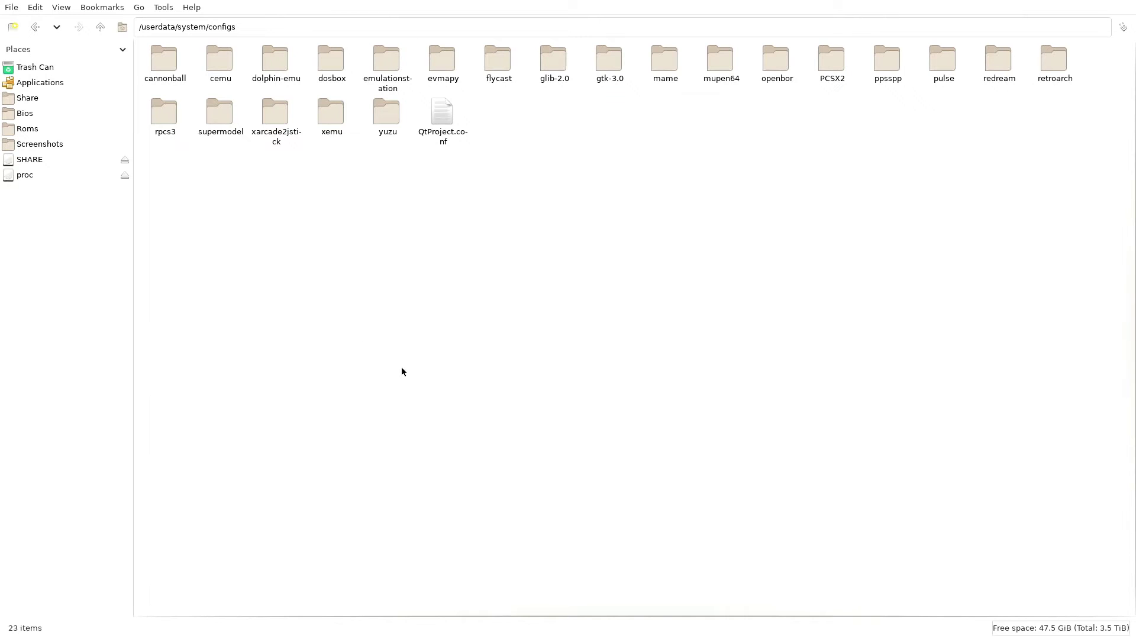
{"action": "left_click", "coordinate": [38, 100]}
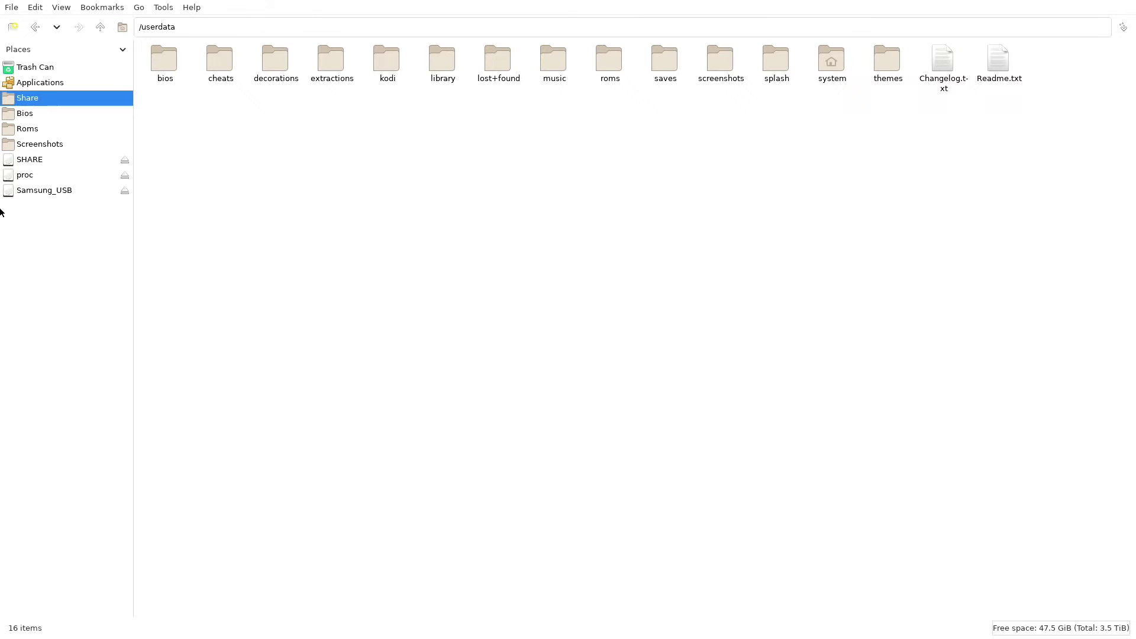
Copy the bios, roms and system folders from Samsung_USB, then return to /userdata
{"action": "left_click", "coordinate": [52, 191]}
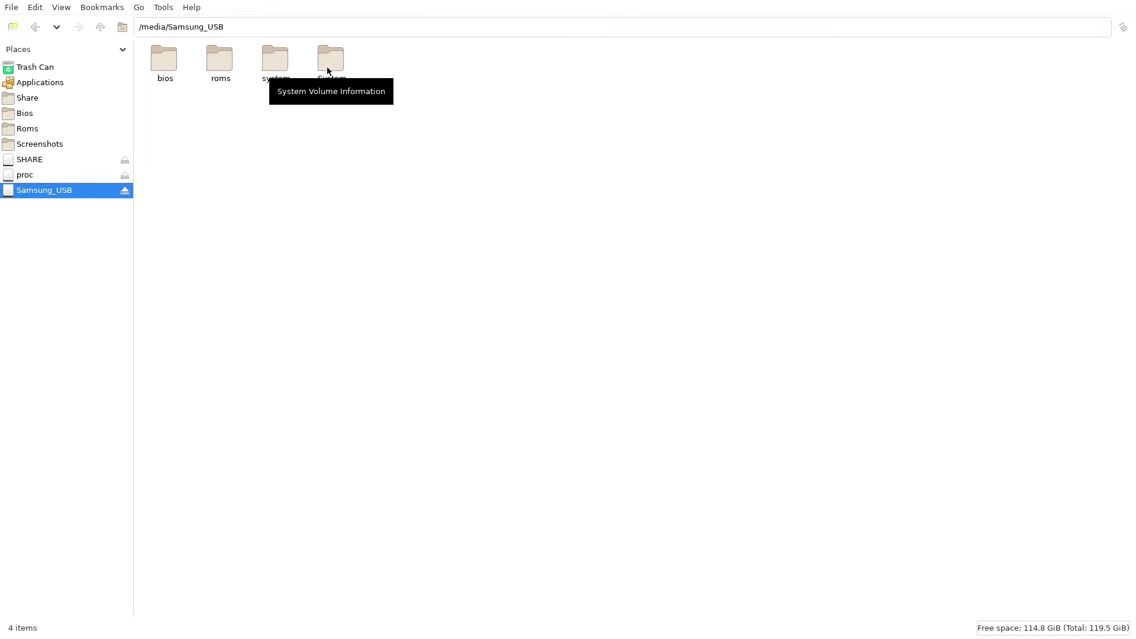
{"action": "left_click_drag", "start_coordinate": [274, 135], "coordinate": [166, 54]}
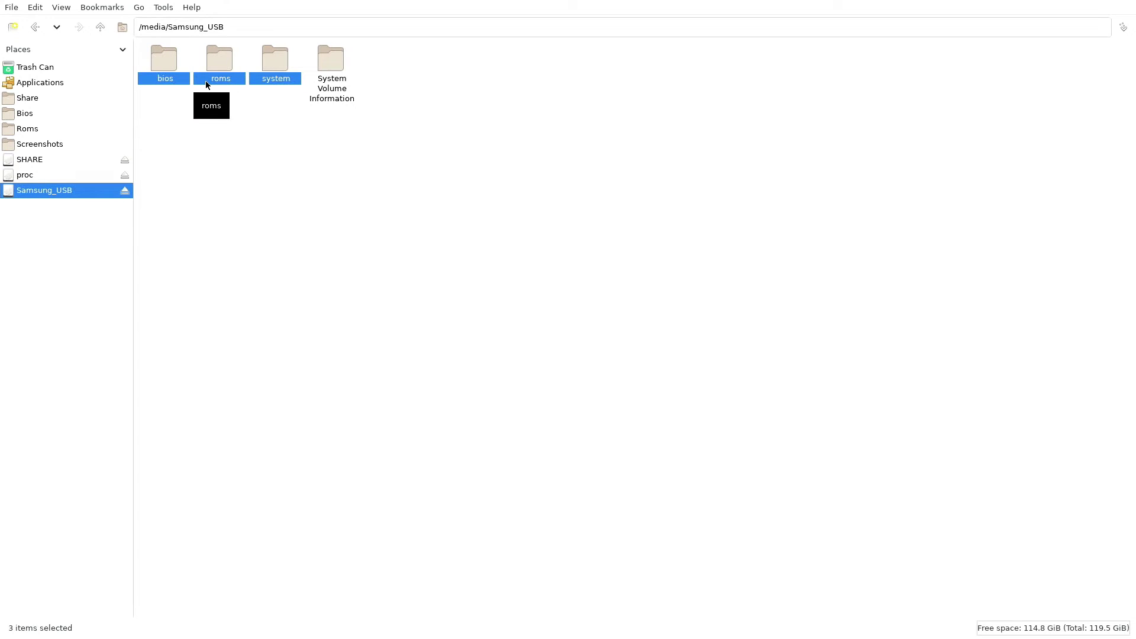
{"action": "right_click", "coordinate": [274, 51]}
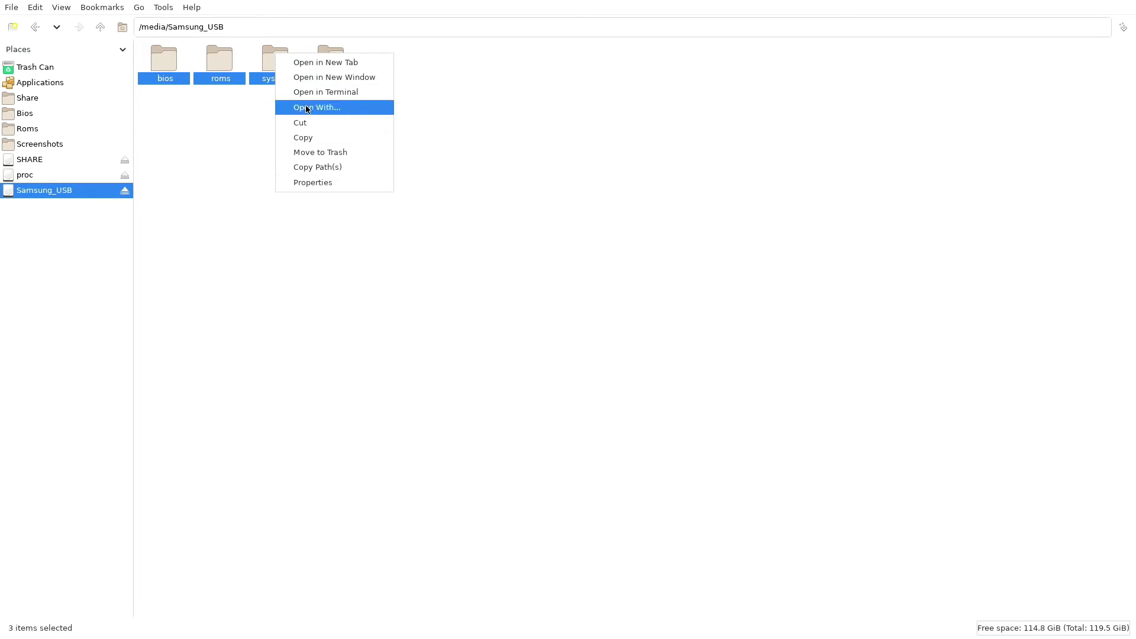
{"action": "left_click", "coordinate": [323, 136]}
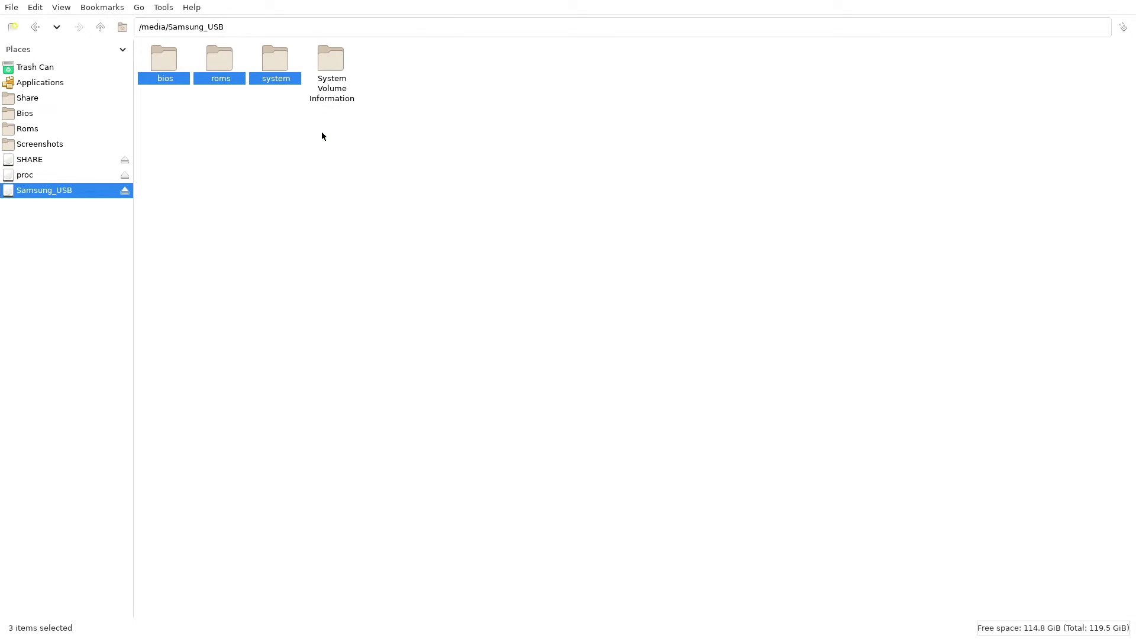
{"action": "left_click", "coordinate": [28, 98]}
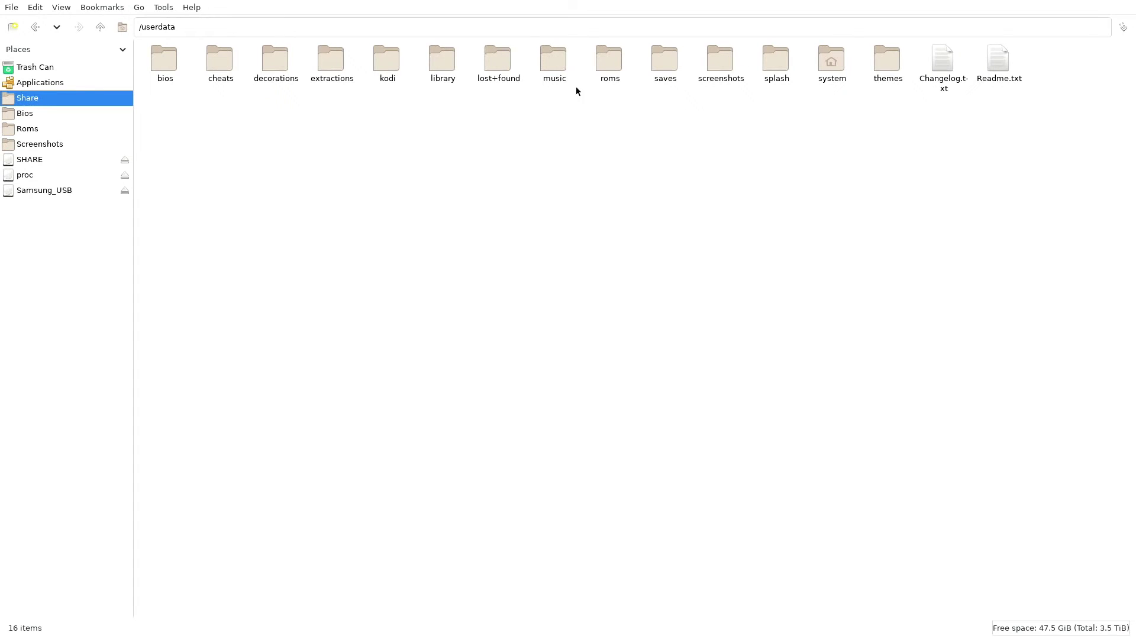
Paste the copied Samsung_USB folders into /userdata
{"action": "right_click", "coordinate": [556, 280]}
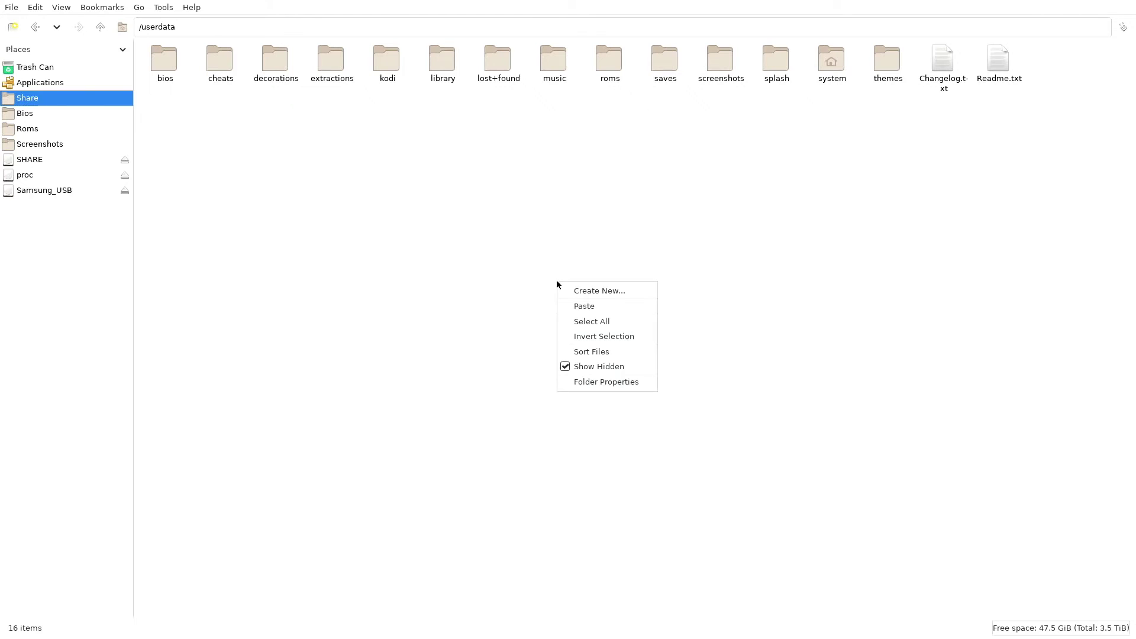
{"action": "left_click", "coordinate": [610, 307]}
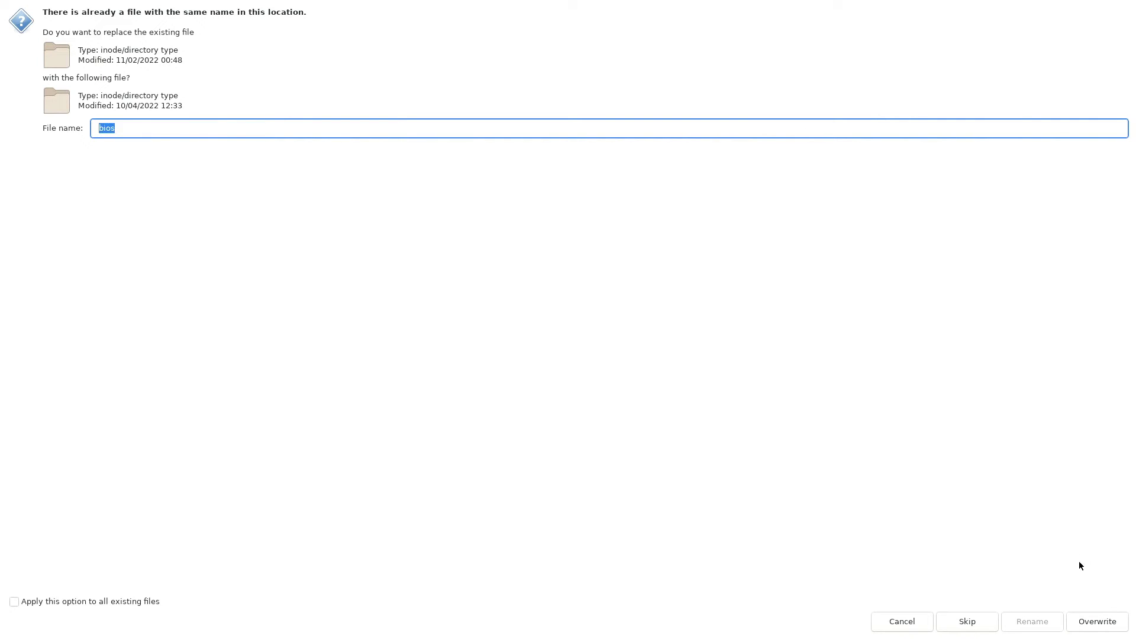
Overwrite the existing bios, switch, prod.keys, title.keys and roms items with the USB copies
{"action": "left_click", "coordinate": [1111, 629]}
{"action": "left_click", "coordinate": [1110, 629]}
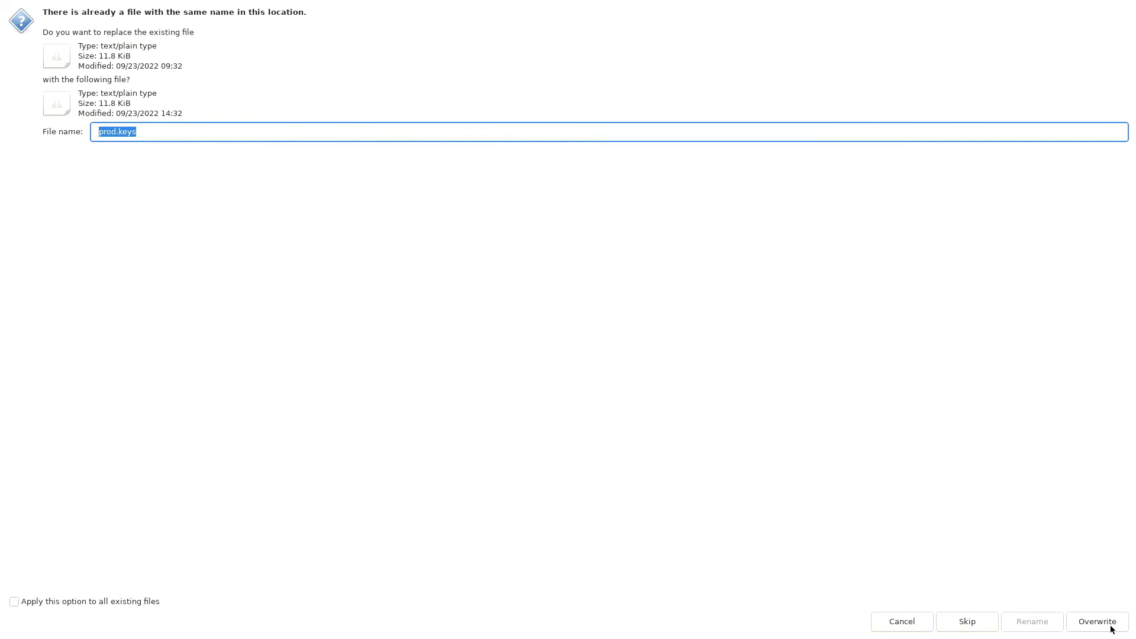
{"action": "left_click", "coordinate": [1111, 629]}
{"action": "left_click", "coordinate": [1111, 628]}
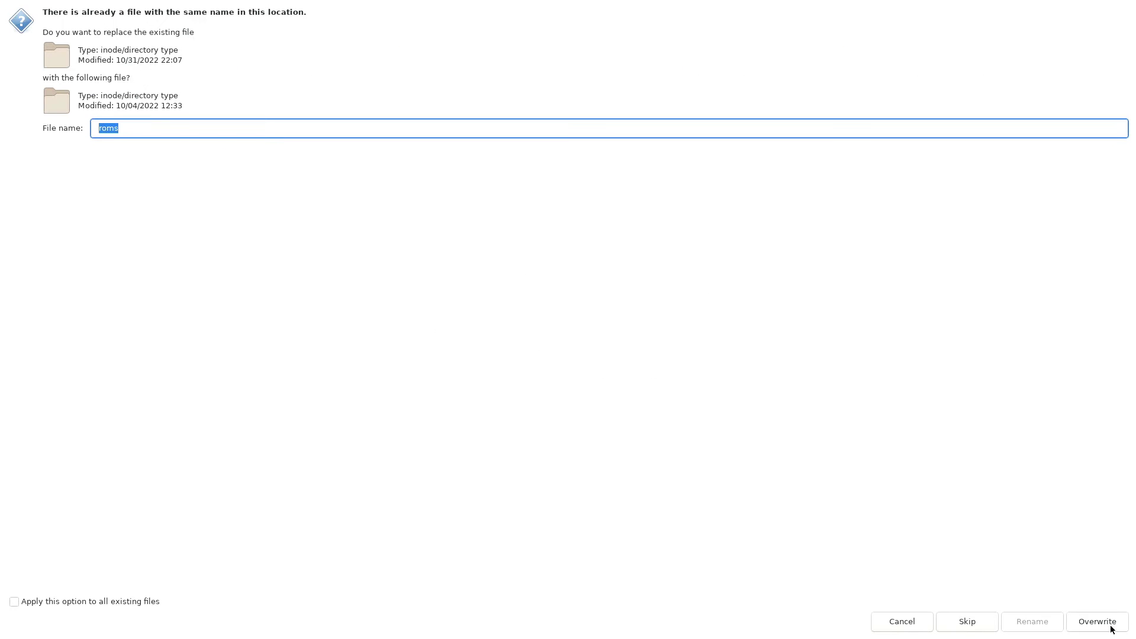
{"action": "left_click", "coordinate": [1111, 629]}
{"action": "left_click", "coordinate": [1110, 629]}
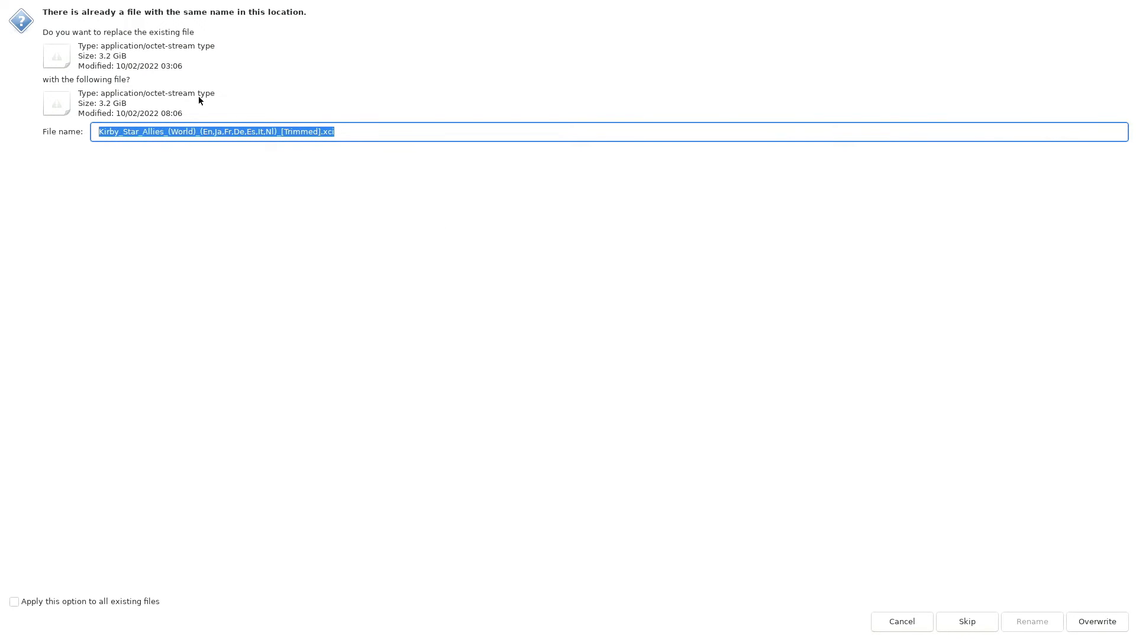
Overwrite the Kirby Star Allies game file and close the file manager
{"action": "left_click", "coordinate": [1098, 629]}
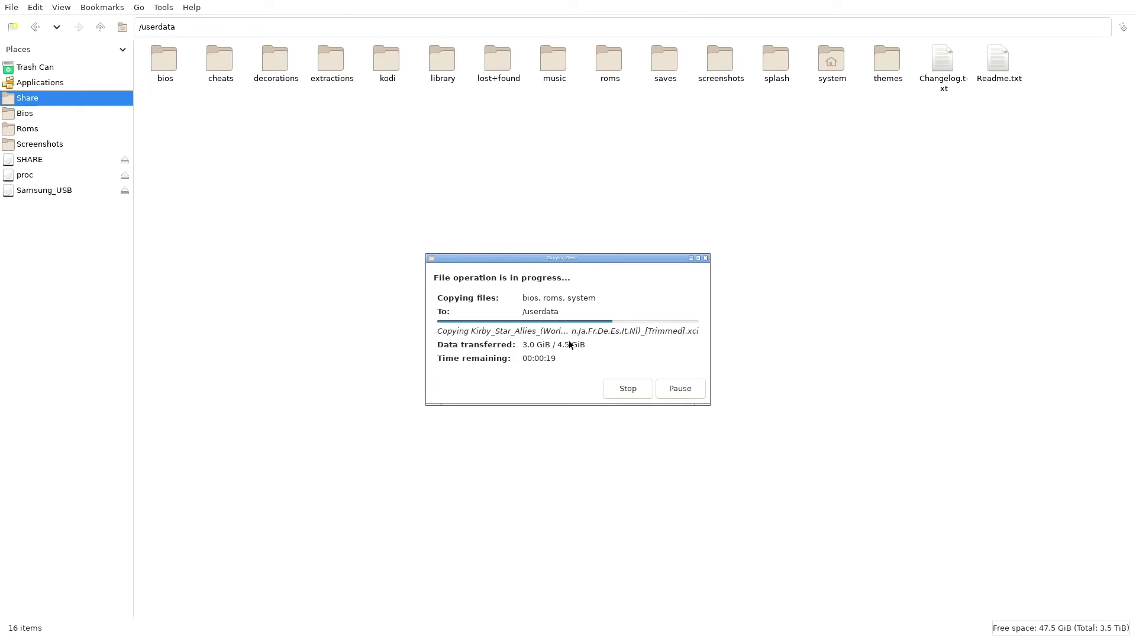
{"action": "left_click", "coordinate": [10, 7]}
{"action": "left_click", "coordinate": [54, 100]}
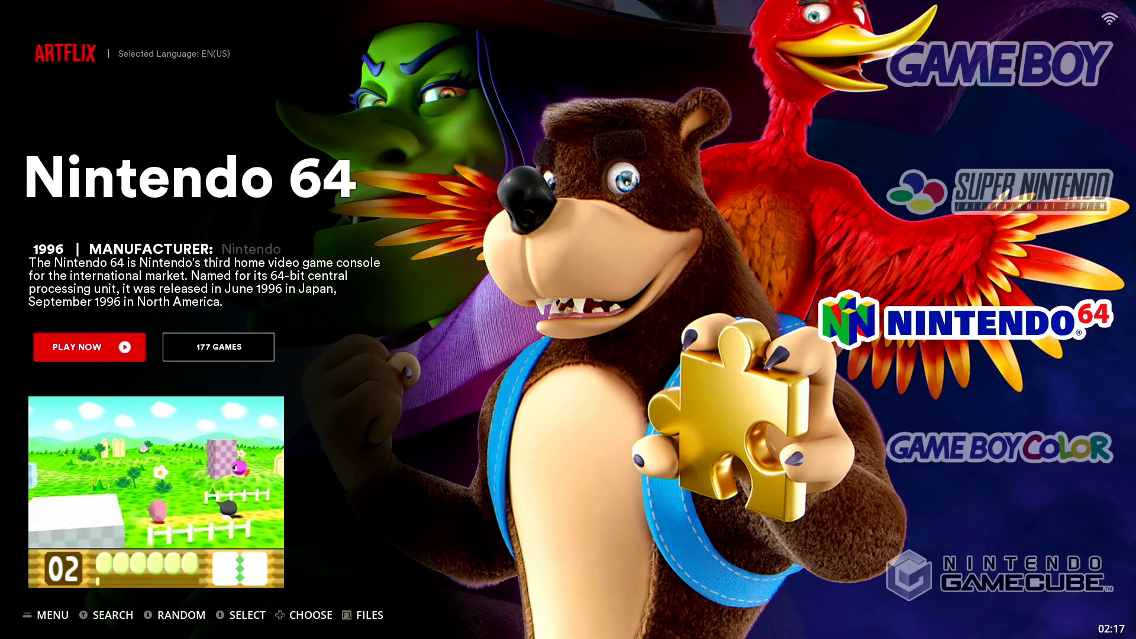
Run Update Gamelists from Main Menu > Game Settings and confirm with YES
{"action": "key", "text": "Return"}
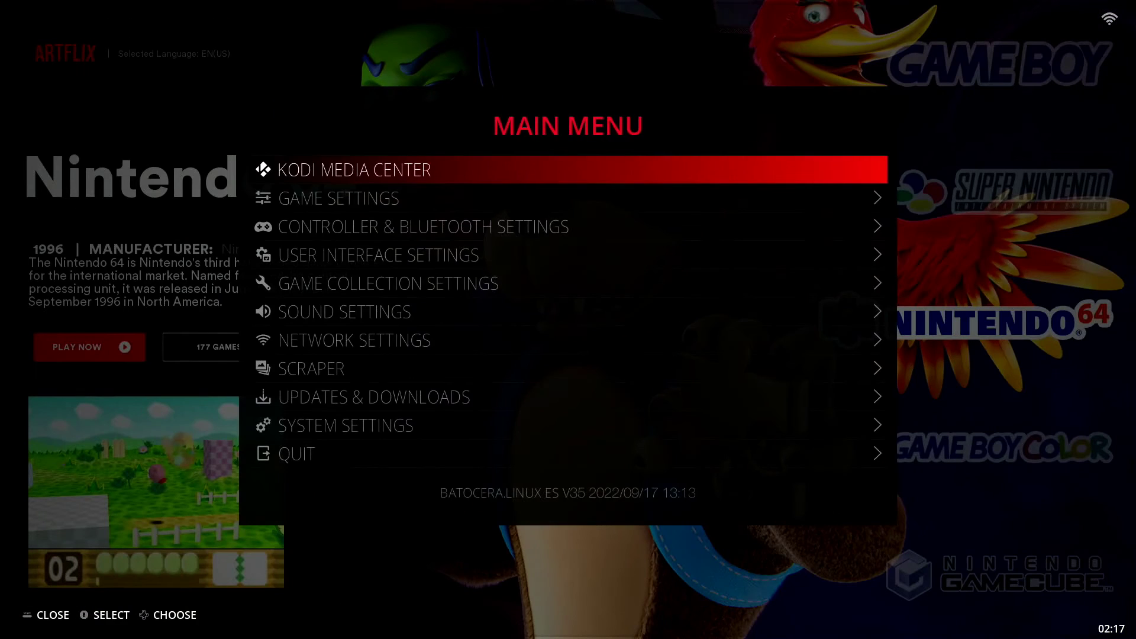
{"action": "key", "text": "Down"}
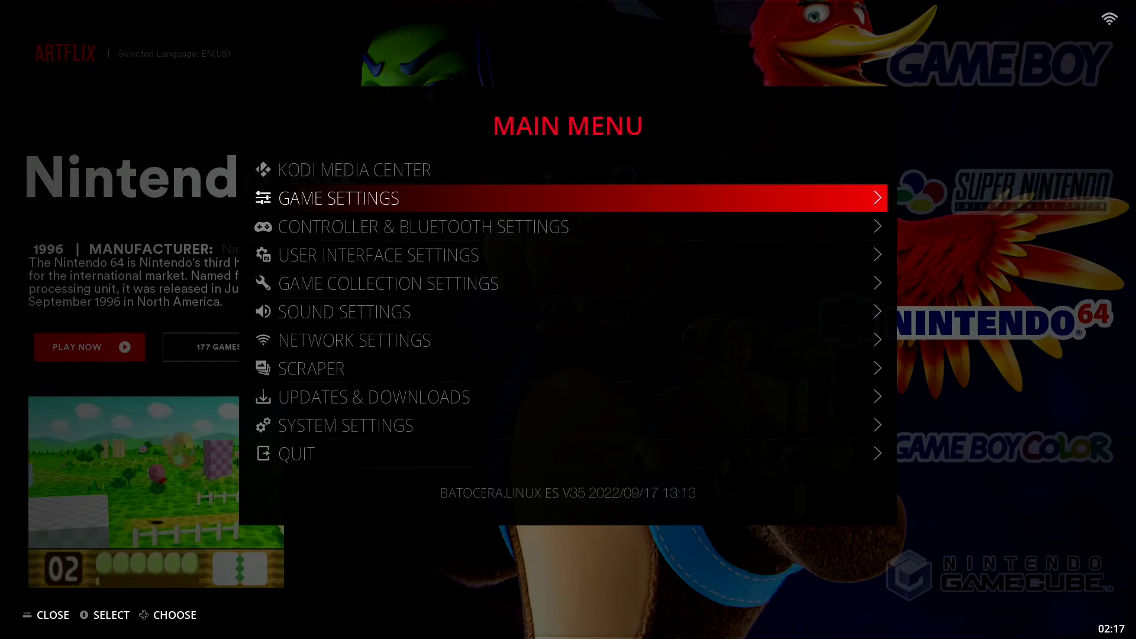
{"action": "key", "text": "Return"}
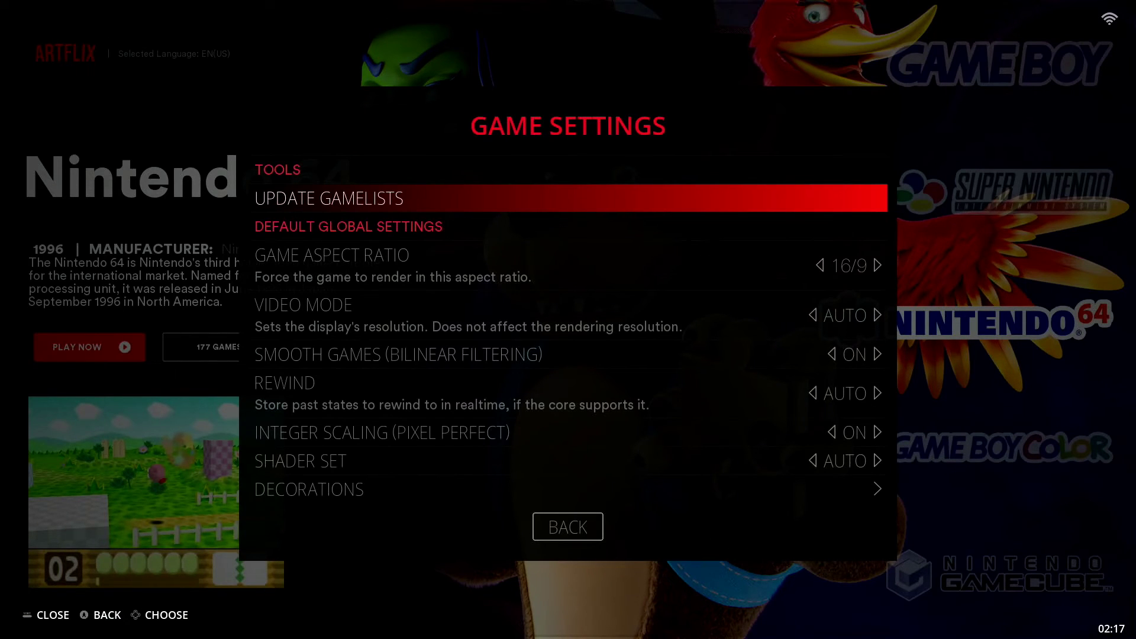
{"action": "key", "text": "Return"}
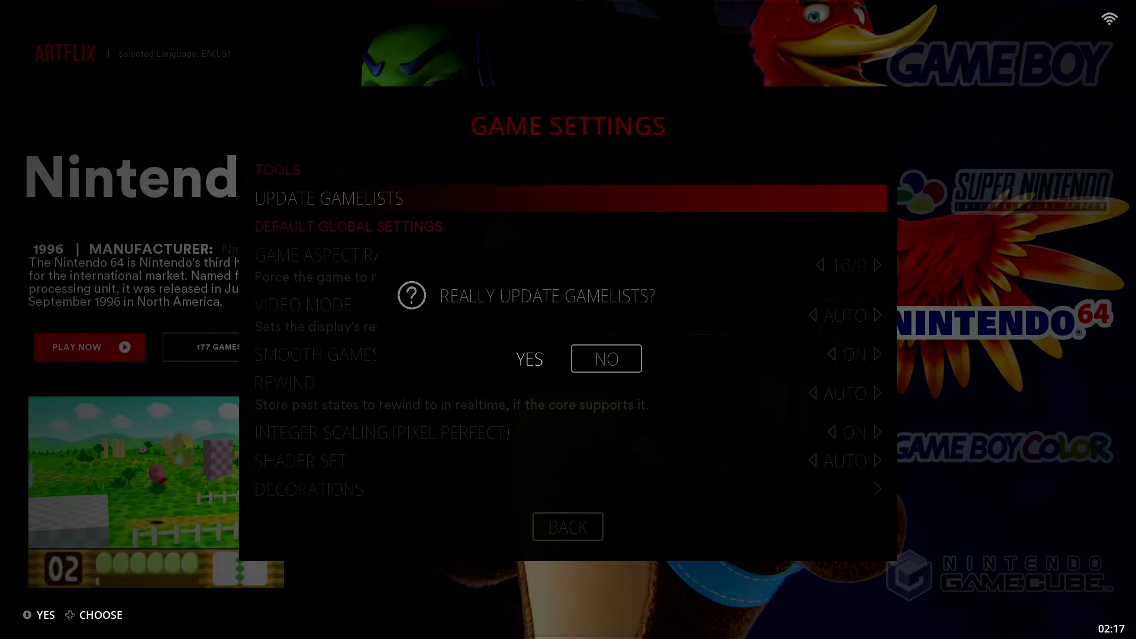
{"action": "key", "text": "Return"}
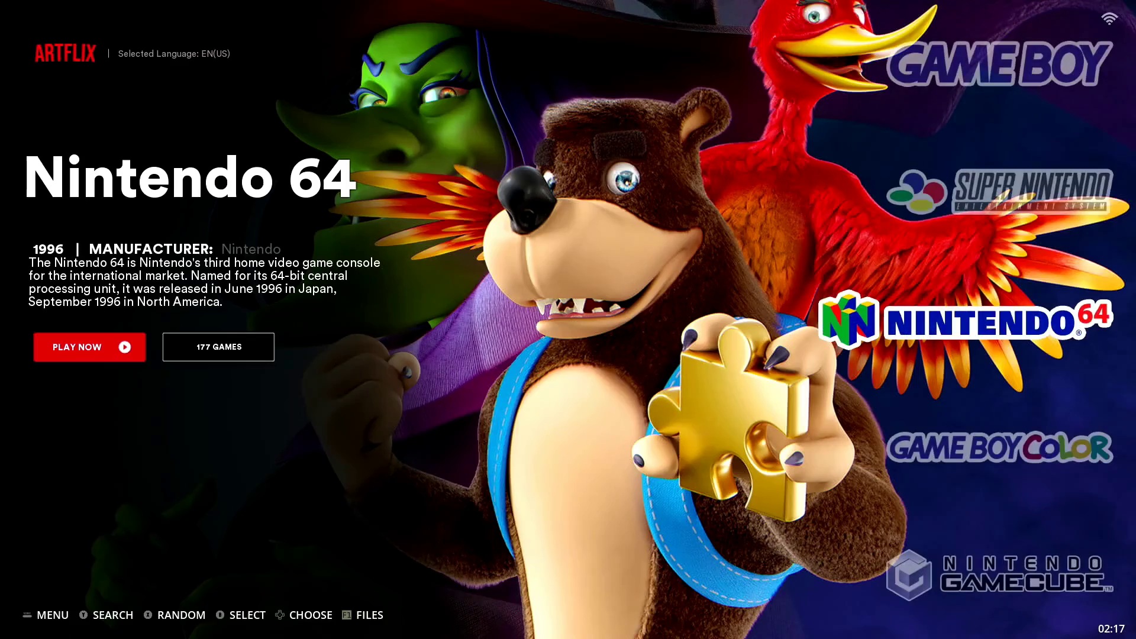
Scroll the system carousel to Nintendo Switch and open its games list
{"action": "key", "text": "Up"}
{"action": "key", "text": "Up"}
{"action": "key", "text": "Up"}
{"action": "key", "text": "Up"}
{"action": "key", "text": "Up"}
{"action": "key", "text": "Up"}
{"action": "key", "text": "Up"}
{"action": "key", "text": "Up"}
{"action": "key", "text": "Up"}
{"action": "key", "text": "Up"}
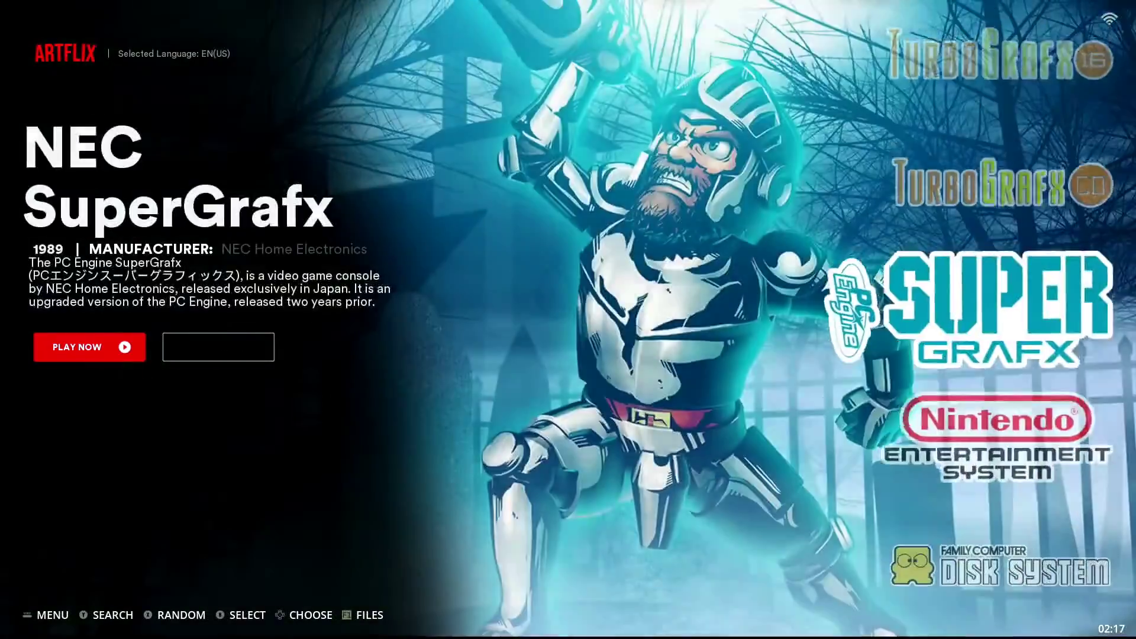
{"action": "key", "text": "Up"}
{"action": "key", "text": "Up"}
{"action": "key", "text": "Up"}
{"action": "key", "text": "Up"}
{"action": "key", "text": "Up"}
{"action": "key", "text": "Up"}
{"action": "key", "text": "Up"}
{"action": "key", "text": "Up"}
{"action": "key", "text": "Up"}
{"action": "key", "text": "Up"}
{"action": "key", "text": "Up"}
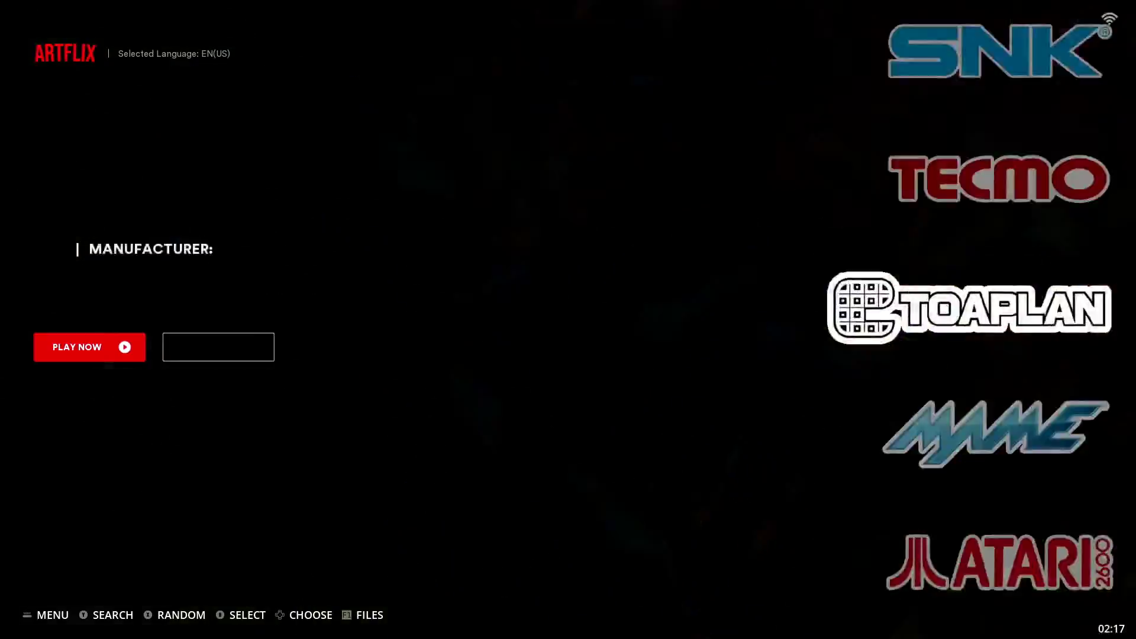
{"action": "key", "text": "Up"}
{"action": "key", "text": "Up"}
{"action": "key", "text": "Up"}
{"action": "key", "text": "Up"}
{"action": "key", "text": "Up"}
{"action": "key", "text": "Up"}
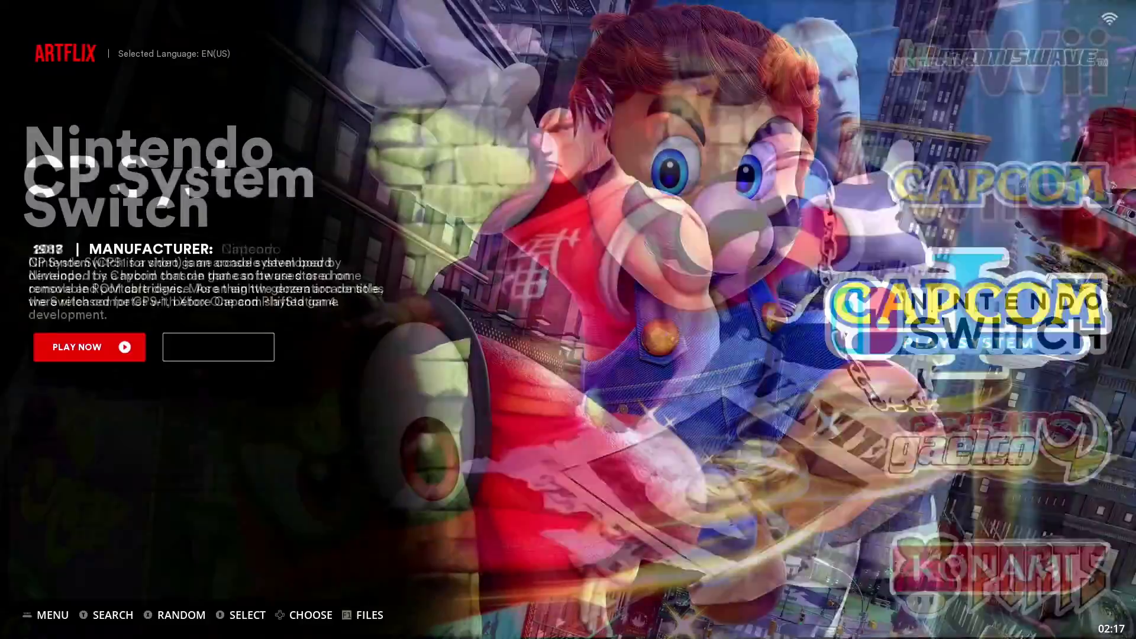
{"action": "key", "text": "Return"}
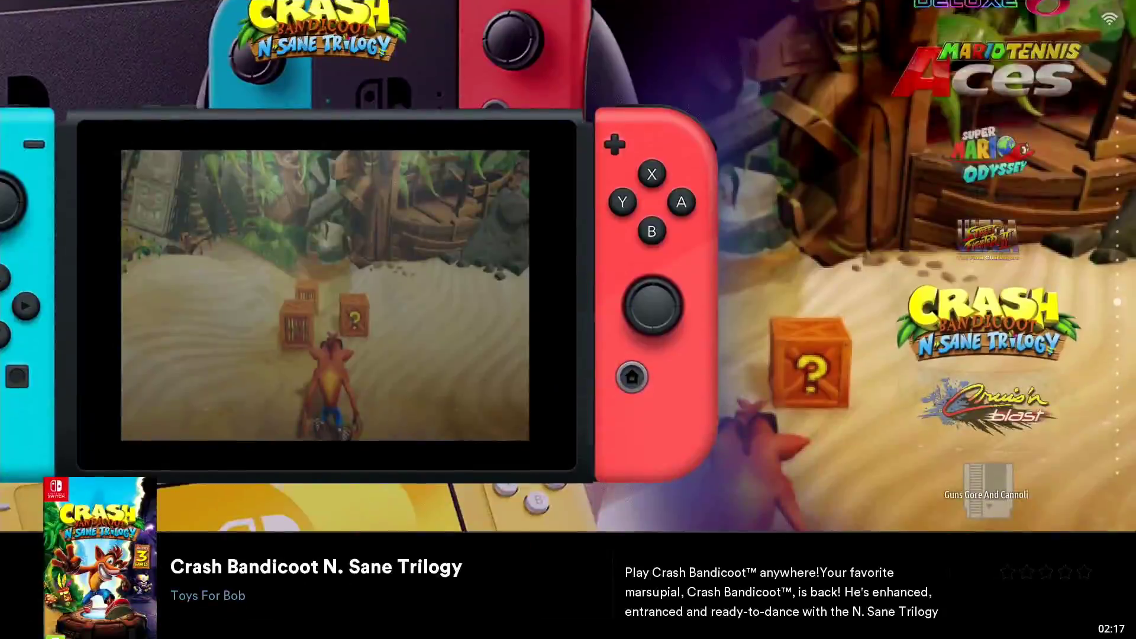
Select Kirby Star Allies in the Switch games list and launch it
{"action": "key", "text": "Up"}
{"action": "key", "text": "Up"}
{"action": "key", "text": "Up"}
{"action": "key", "text": "Up"}
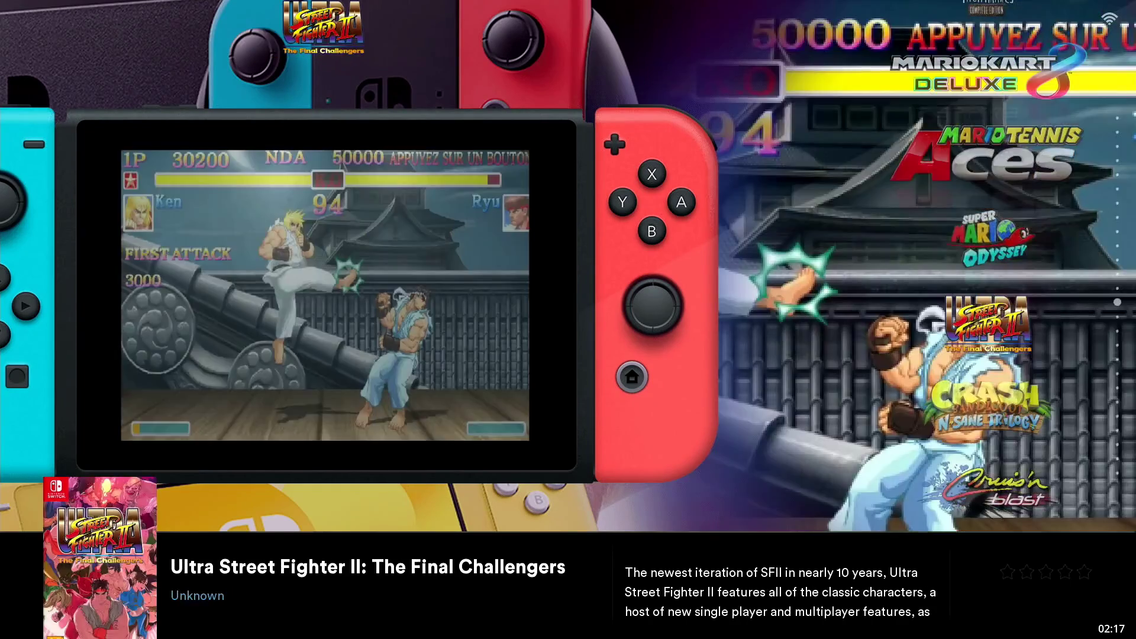
{"action": "key", "text": "Up"}
{"action": "key", "text": "Up"}
{"action": "key", "text": "Up"}
{"action": "key", "text": "Up"}
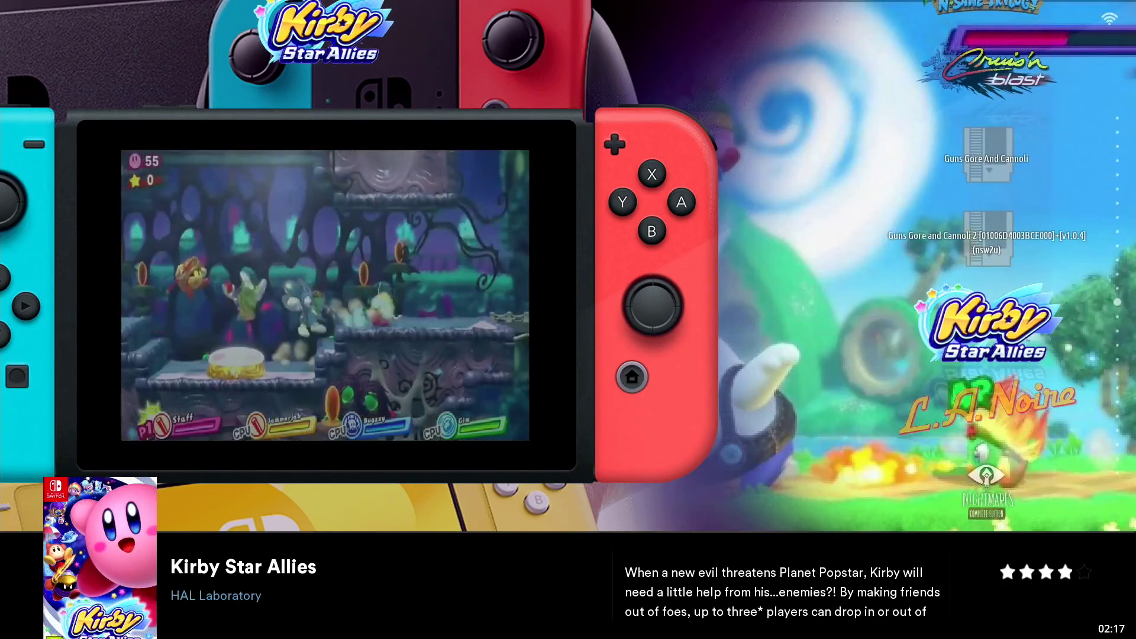
{"action": "key", "text": "Up"}
{"action": "key", "text": "Down"}
{"action": "key", "text": "Down"}
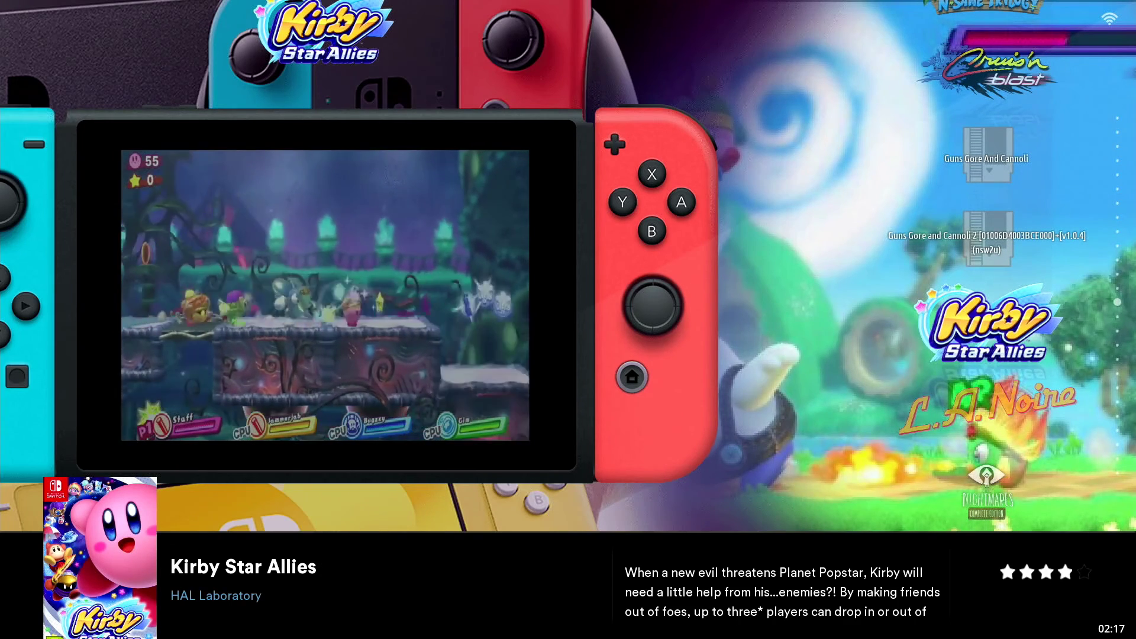
{"action": "key", "text": "Return"}
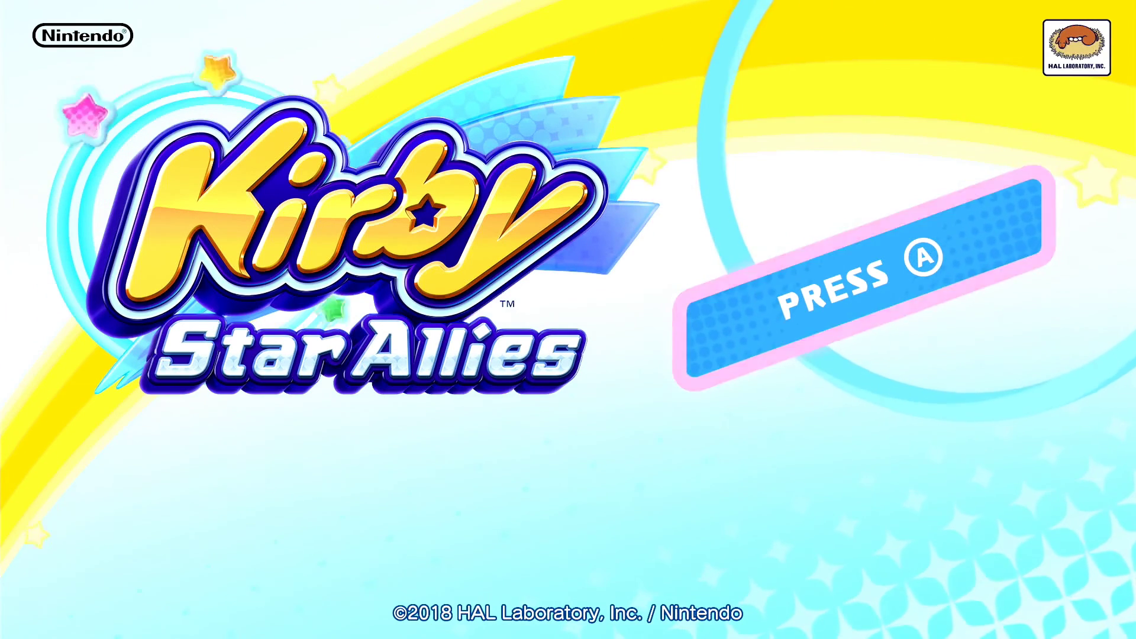
Pass the title screen, pick save File 1 and start Story Mode
{"action": "key", "text": "Return"}
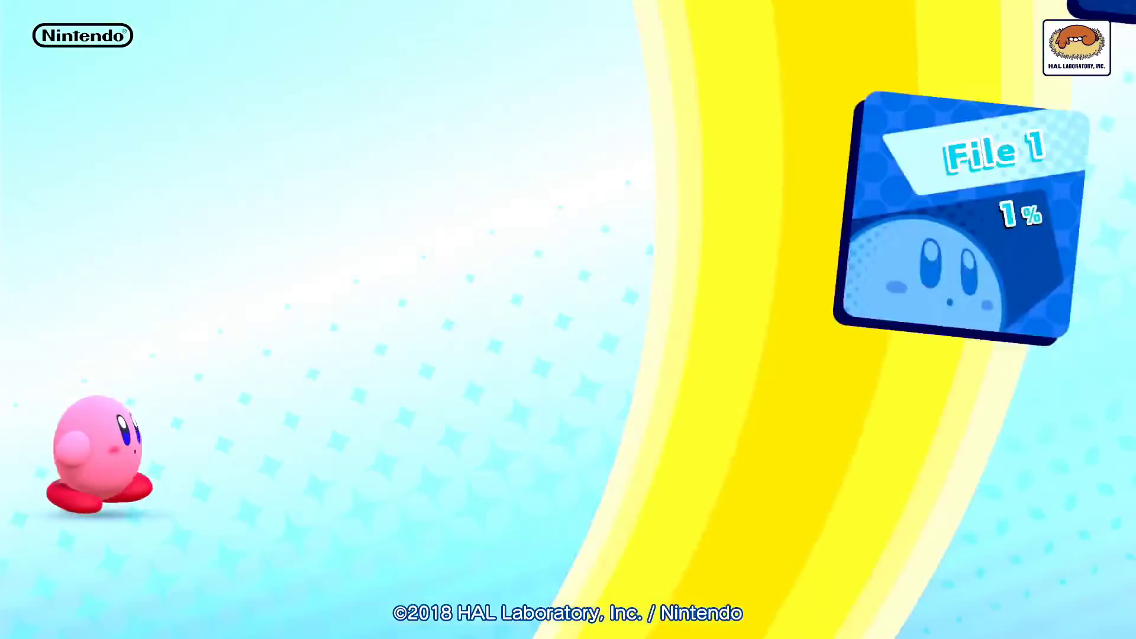
{"action": "key", "text": "Return"}
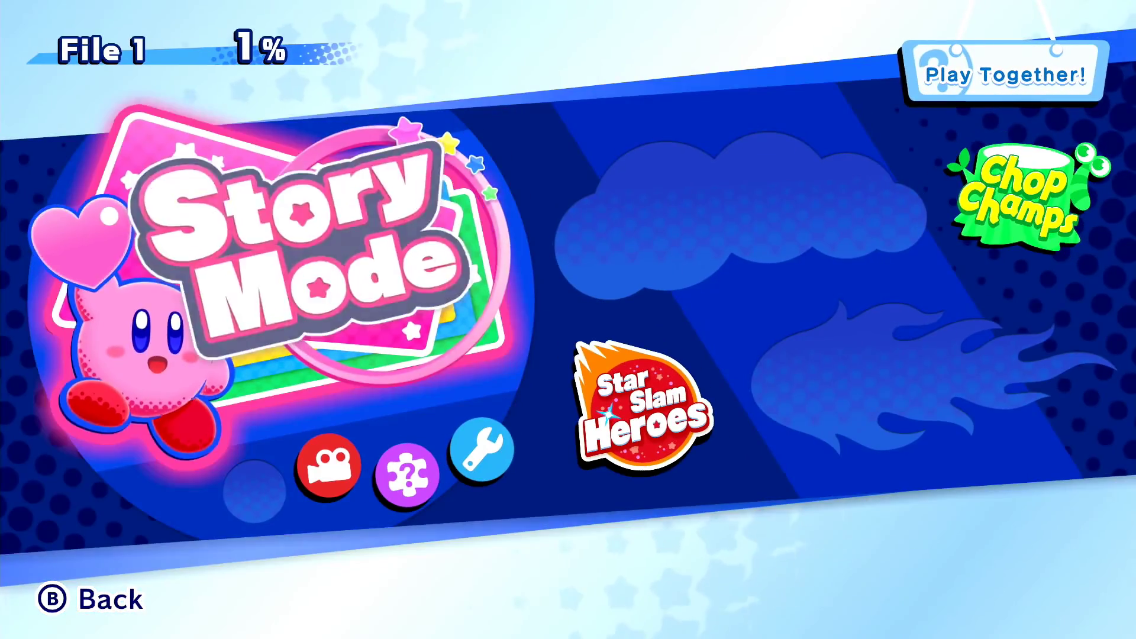
{"action": "key", "text": "Return"}
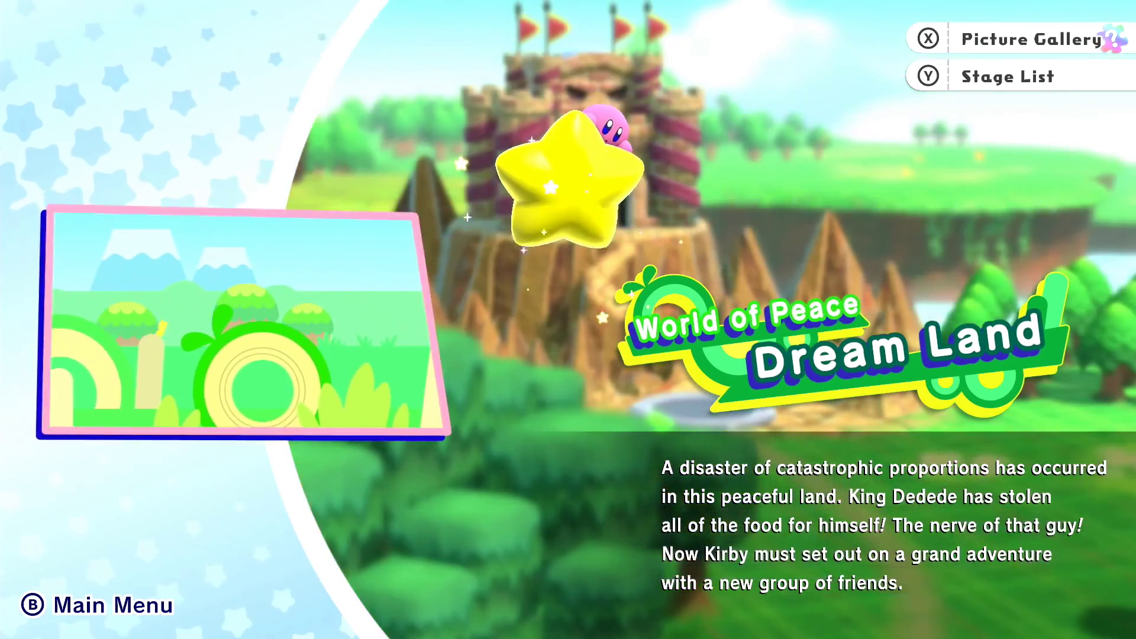
Exit full-screen and quit Kirby Star Allies back to Batocera
{"action": "key", "text": "F11"}
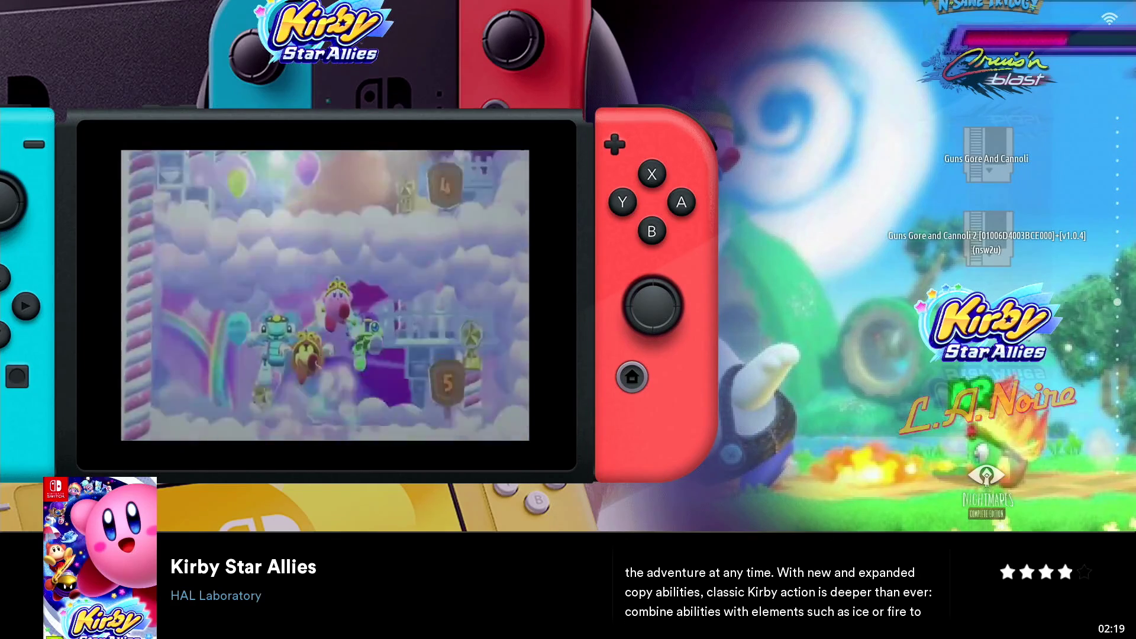
{"action": "key", "text": "Escape"}
{"action": "key", "text": "Return"}
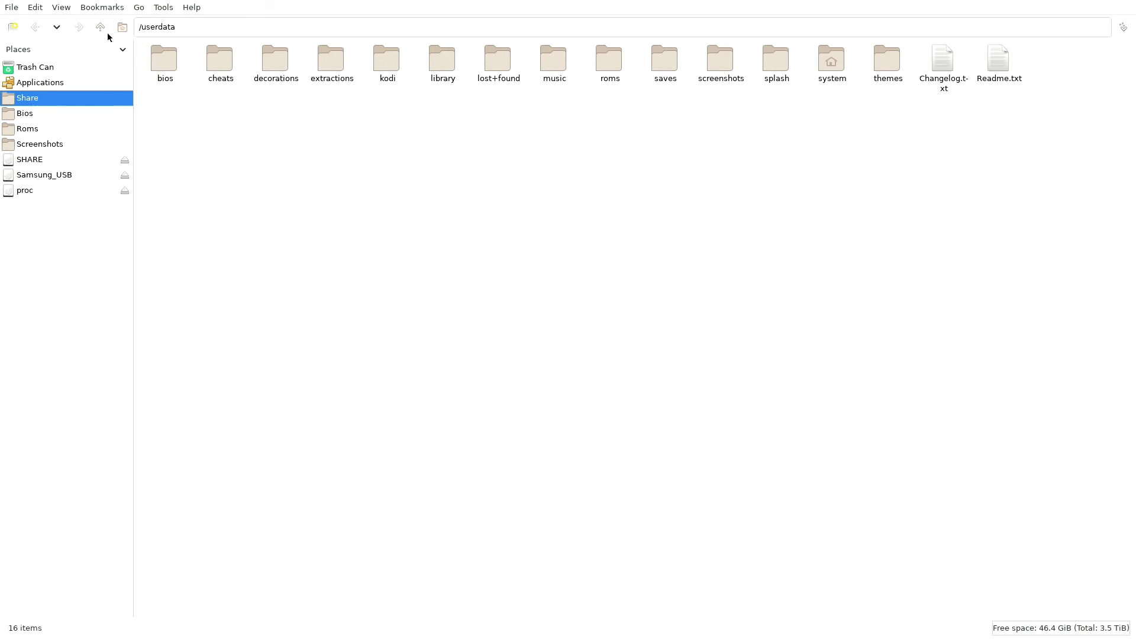
Open roms/switch, briefly check proc and Samsung_USB, then reopen roms/switch
{"action": "left_click", "coordinate": [27, 131]}
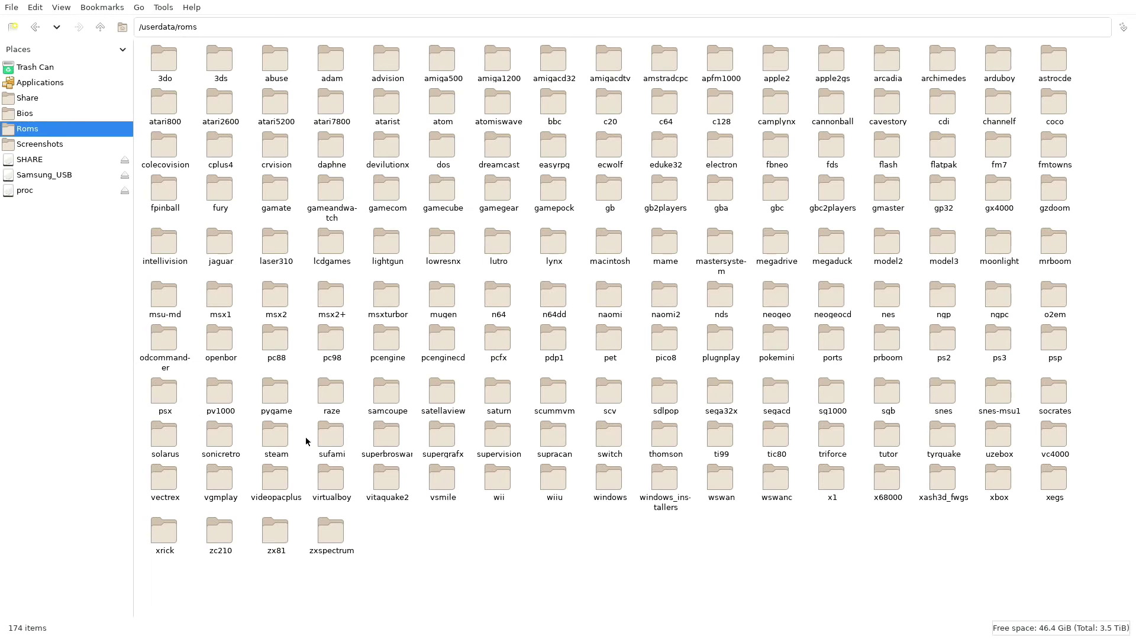
{"action": "double_click", "coordinate": [616, 436]}
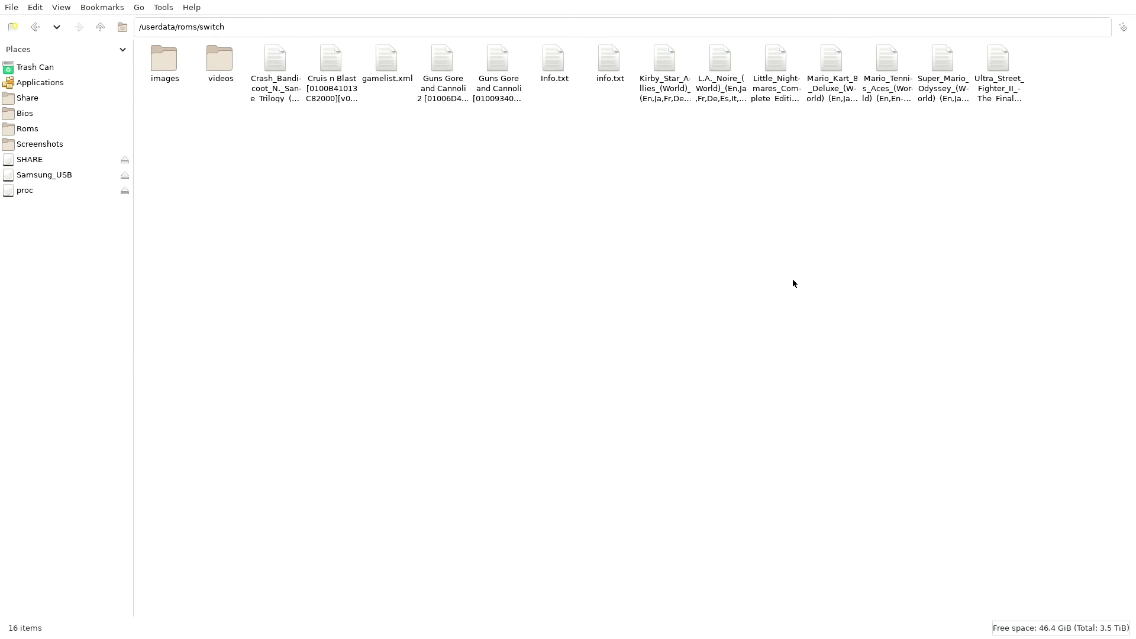
{"action": "left_click", "coordinate": [52, 190]}
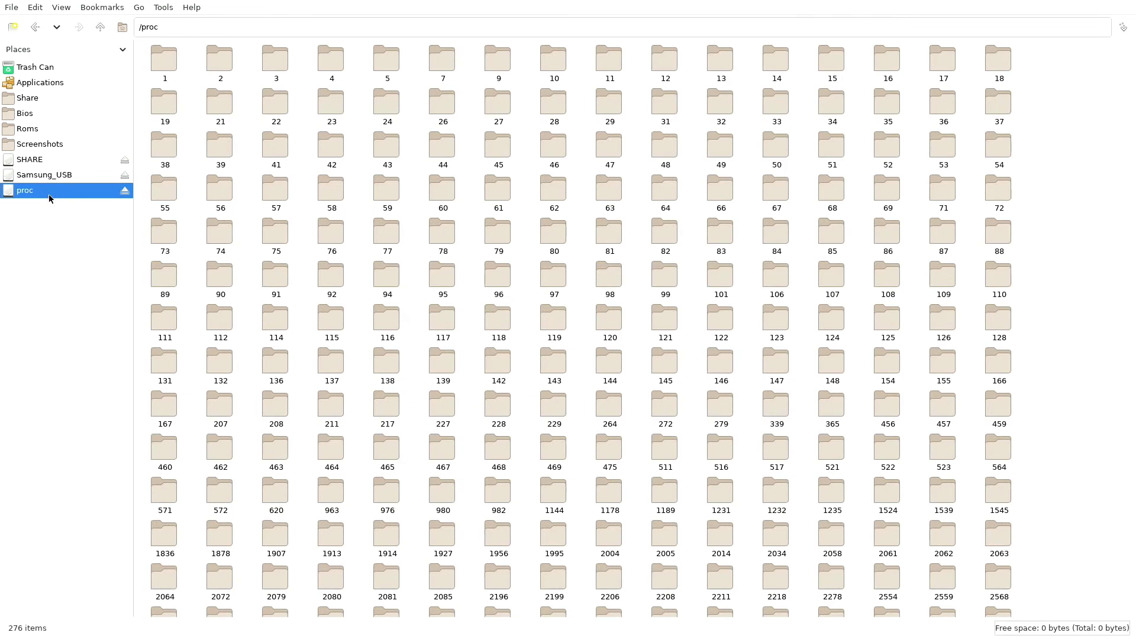
{"action": "left_click", "coordinate": [50, 174]}
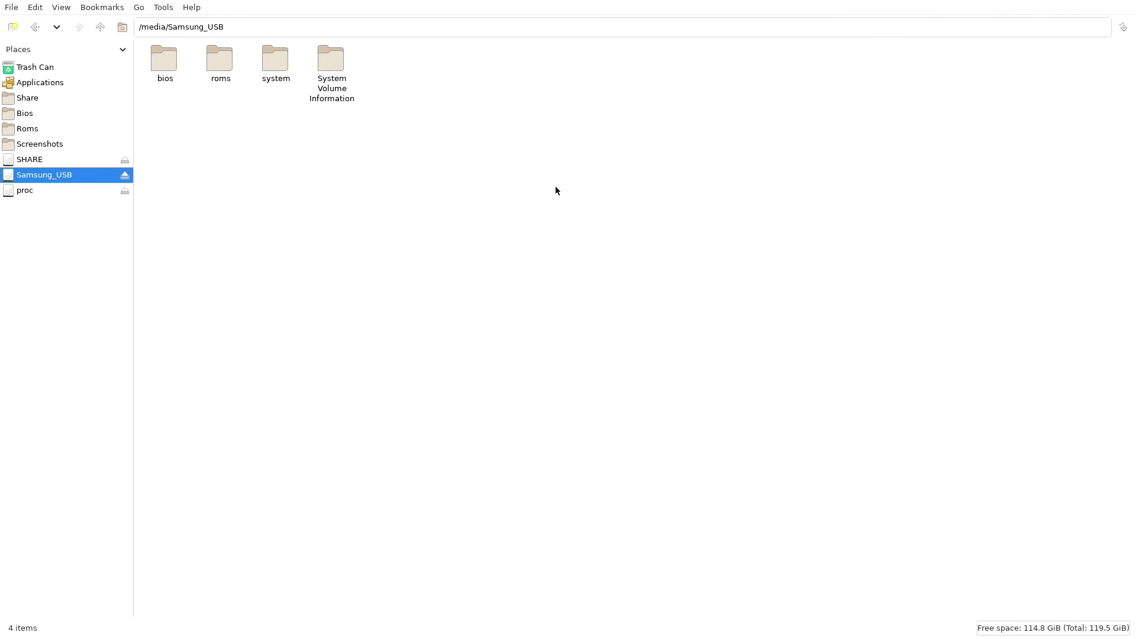
{"action": "left_click", "coordinate": [28, 130]}
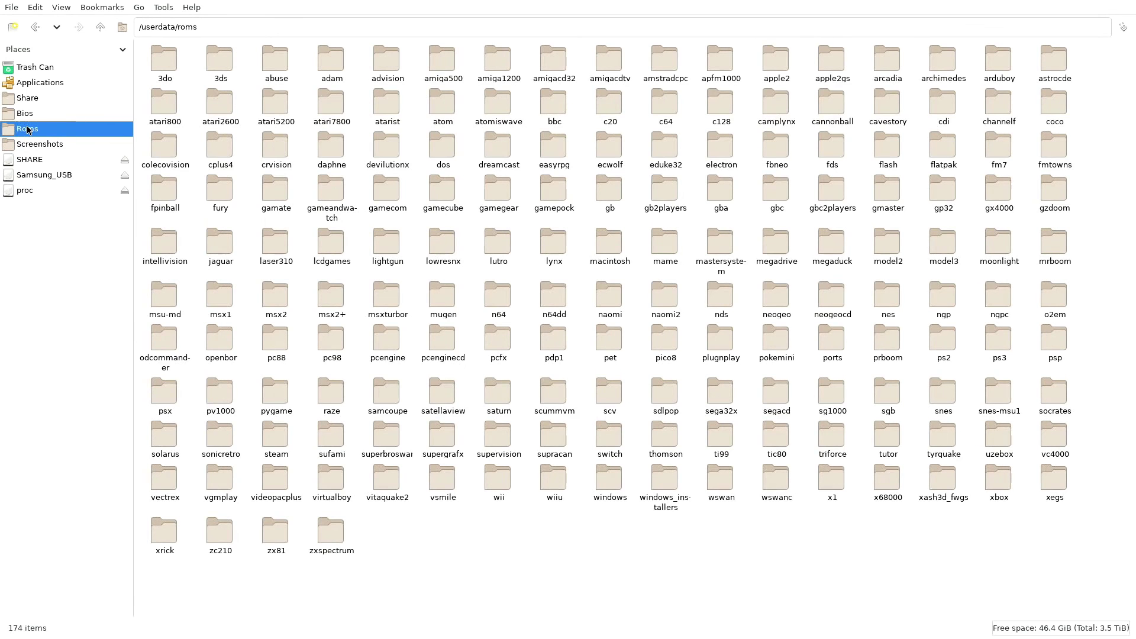
{"action": "double_click", "coordinate": [604, 450]}
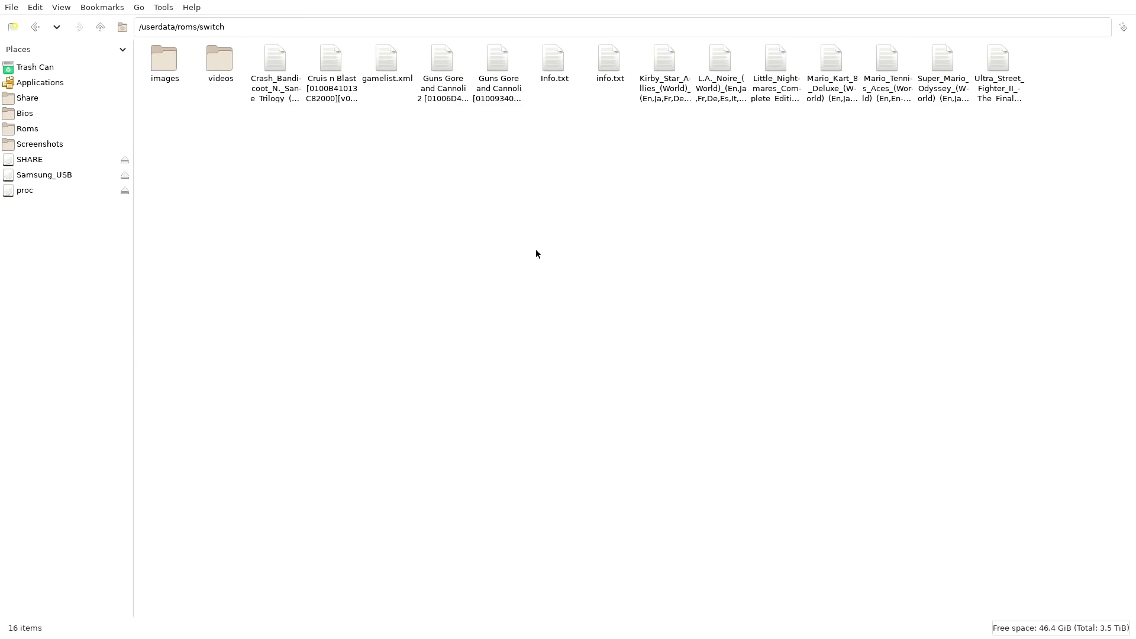